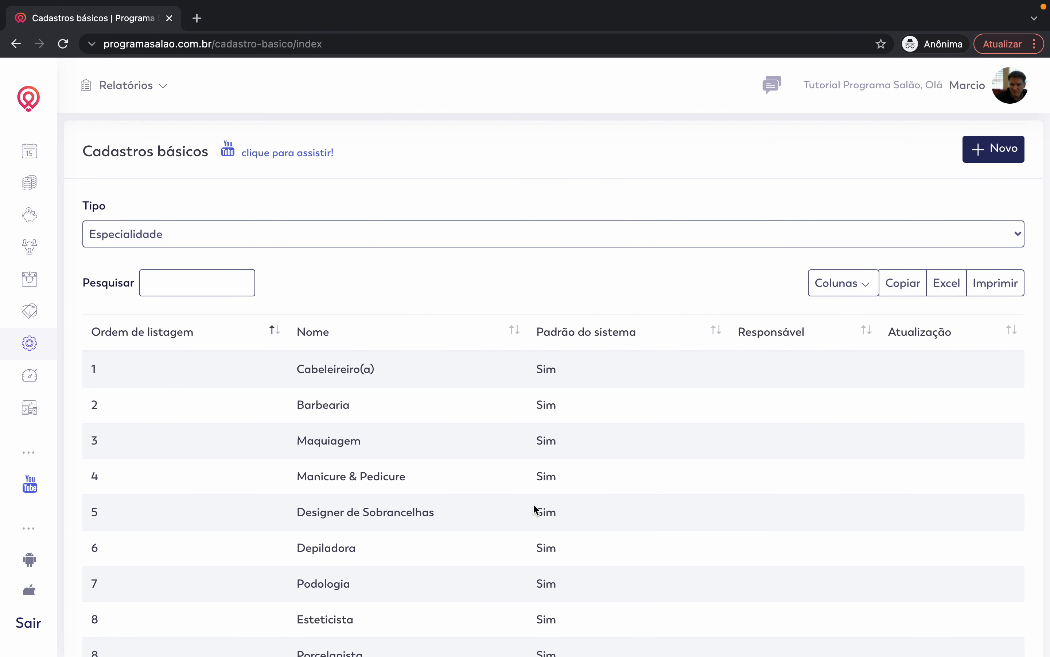
- Examine the Especialidade entries in the basic records list, including their Padrão do sistema values
scroll(533, 506, down, 5)
scroll(533, 506, up, 5)
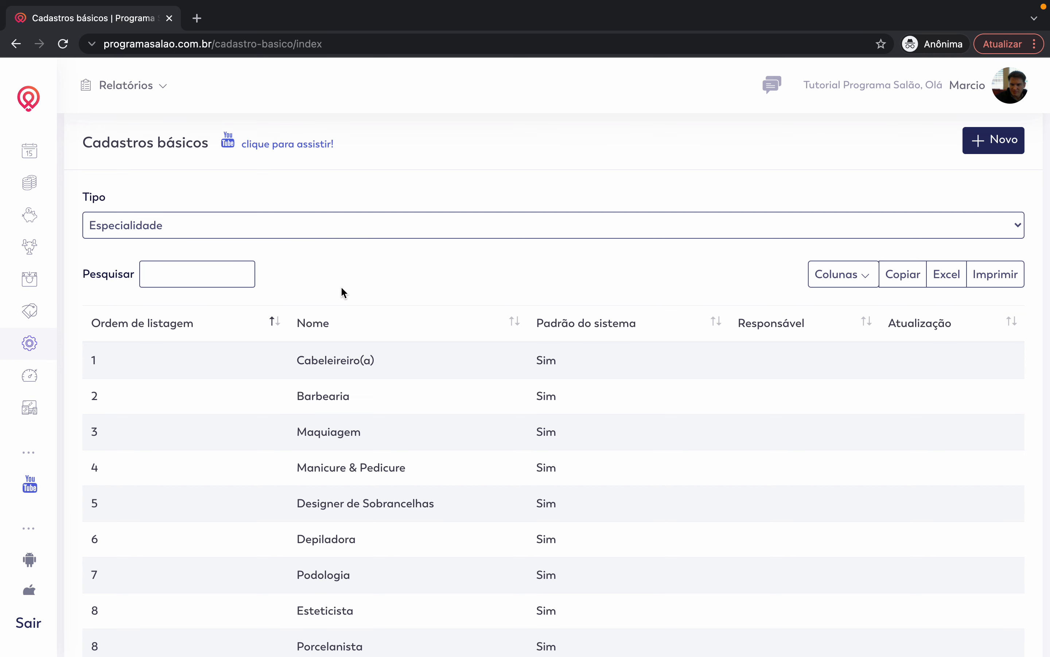
scroll(341, 379, down, 1)
scroll(341, 380, down, 4)
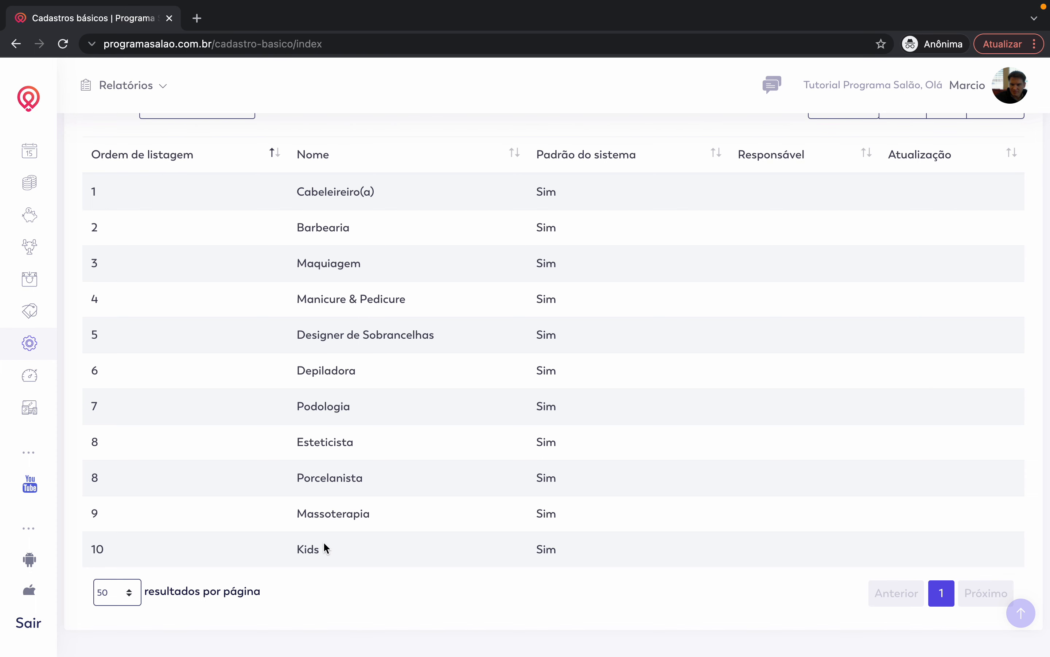
double_click(546, 193)
click(549, 298)
scroll(501, 367, up, 3)
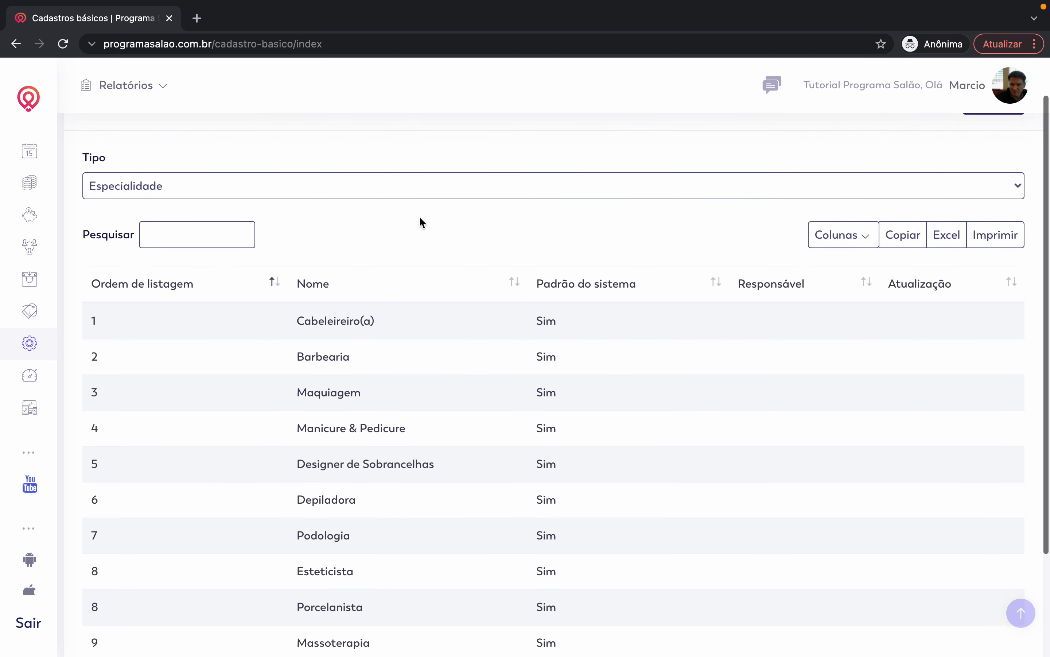
- Show the basic records of type Marca and look through the brand entries
click(415, 193)
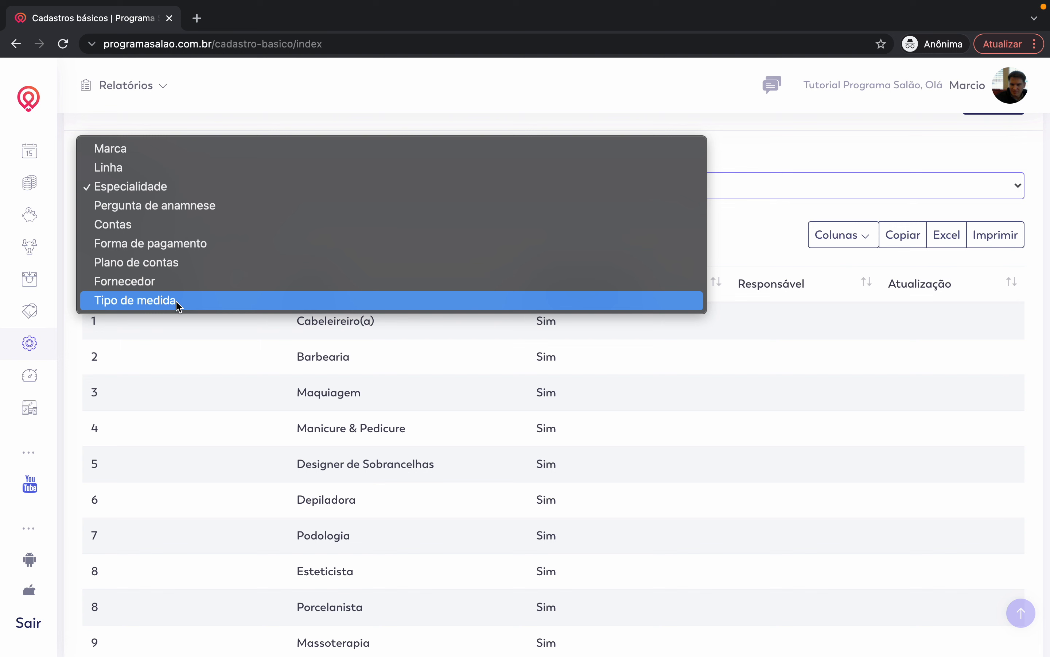
click(229, 152)
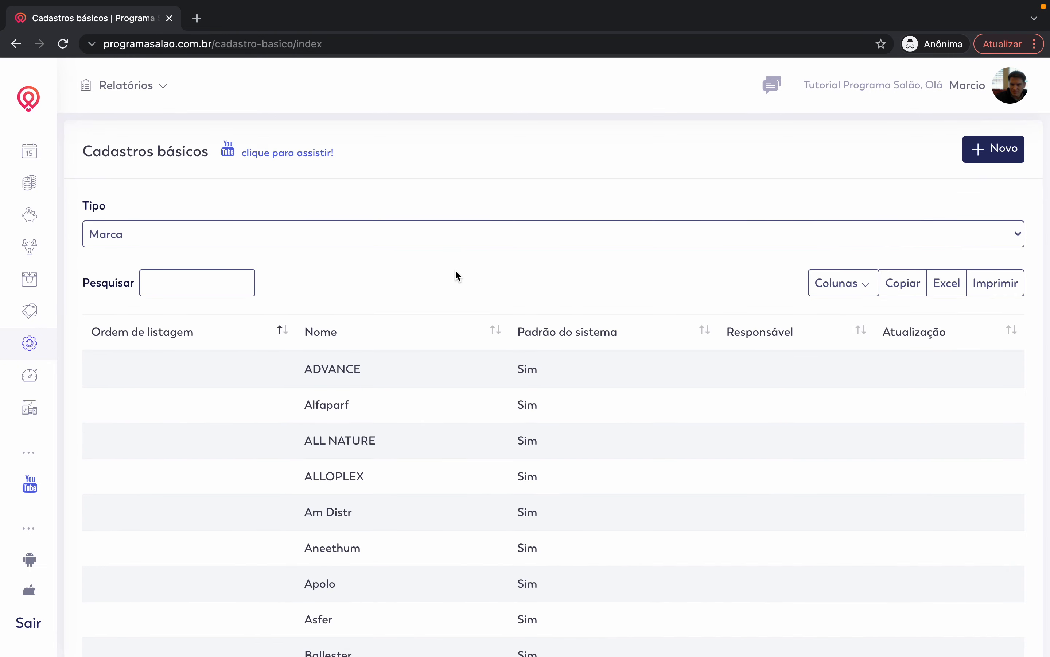
scroll(437, 469, down, 15)
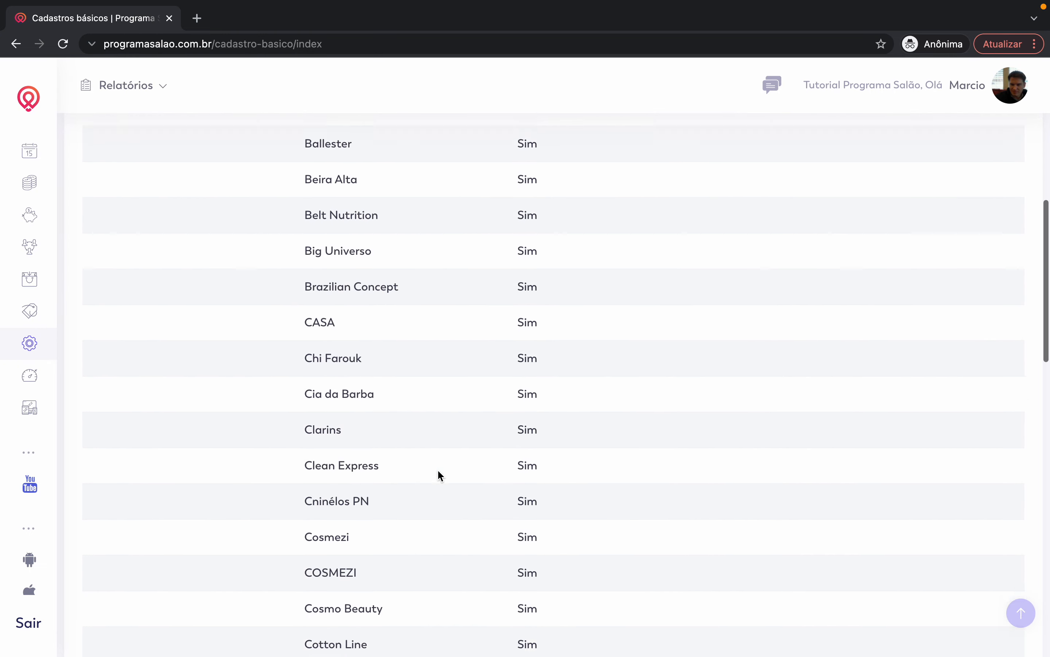
scroll(438, 469, up, 15)
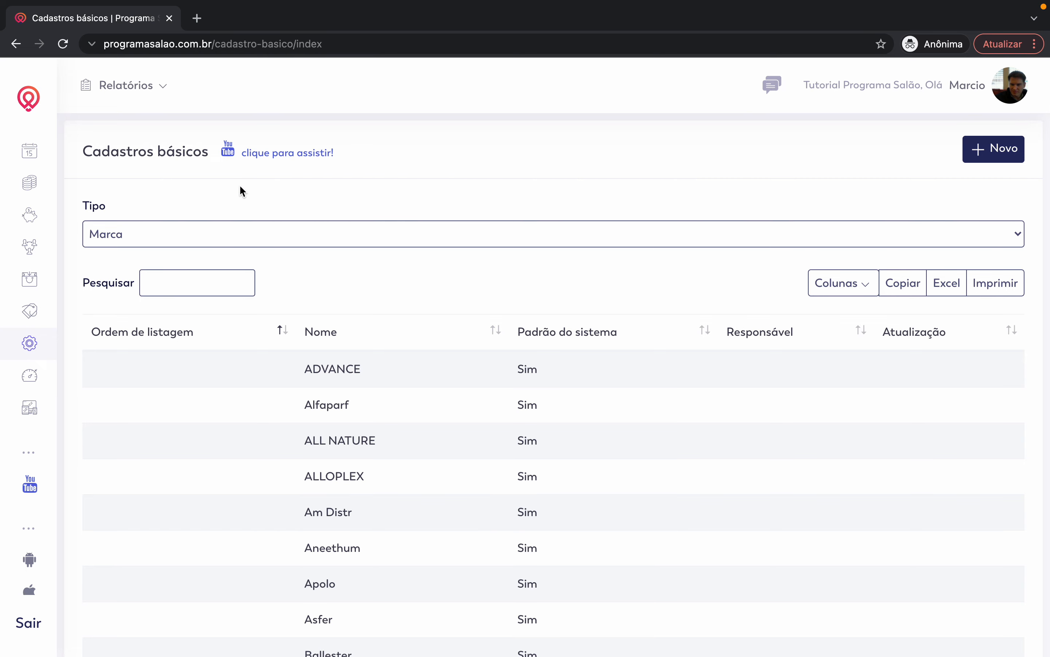
- Show the basic records of type Linha and look through the product line entries
click(193, 221)
click(158, 255)
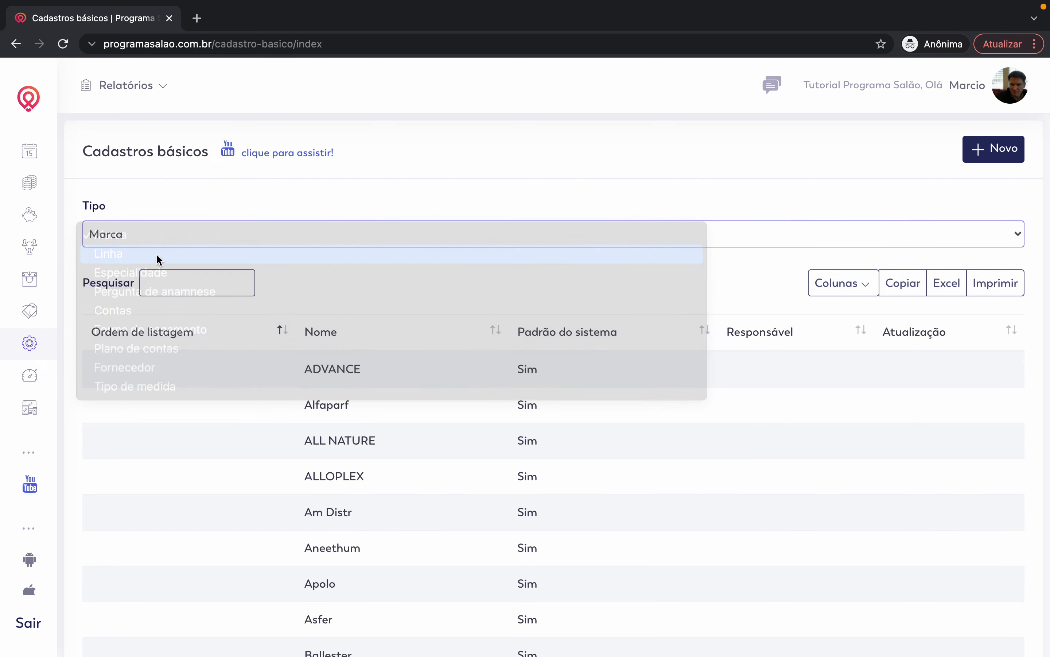
scroll(319, 438, down, 5)
scroll(319, 438, up, 4)
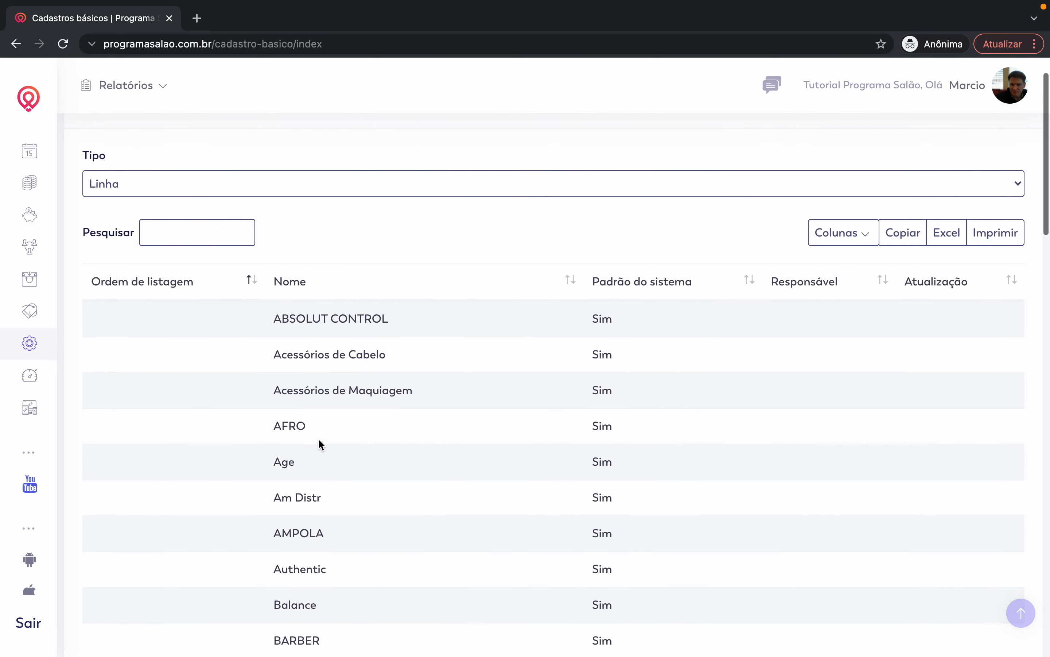
- Create and save a basic record of type Pergunta de anamnese with the question "É fumante"
click(169, 190)
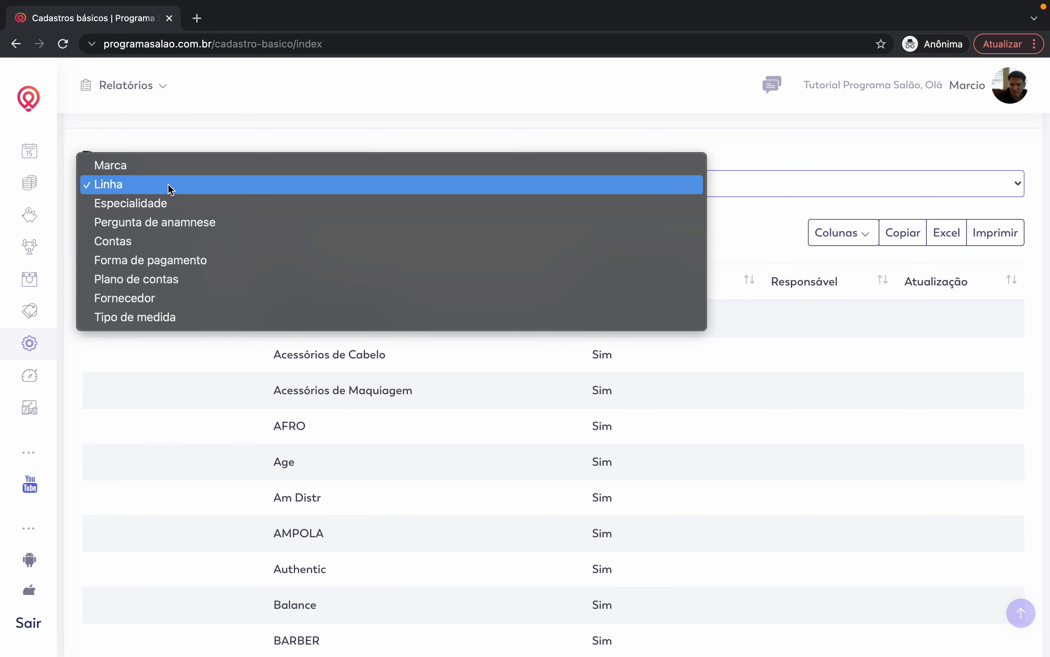
click(212, 223)
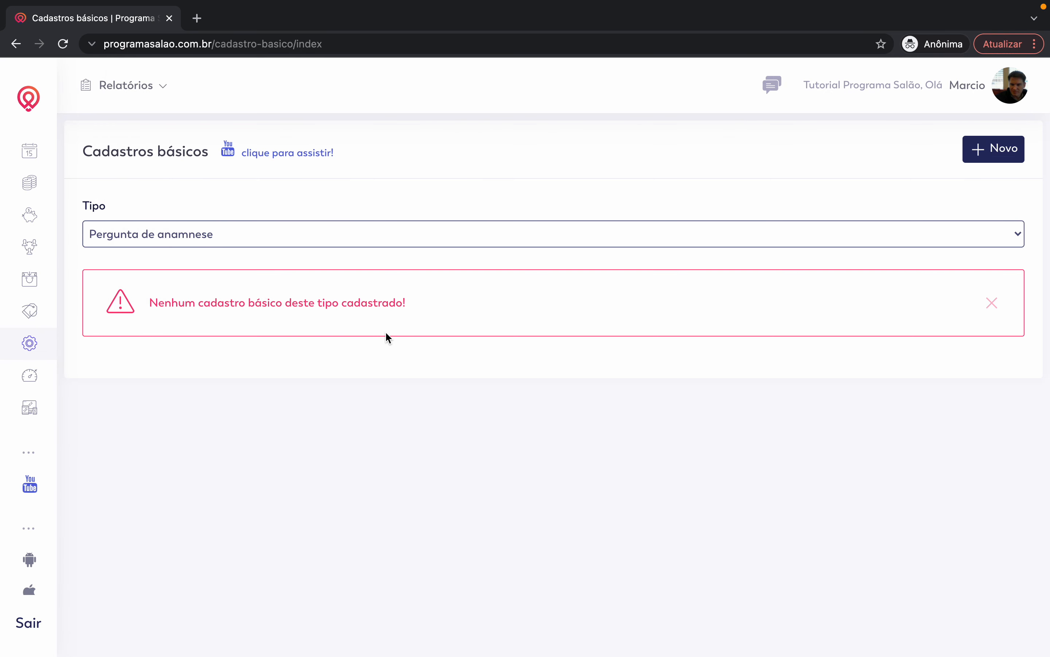
click(991, 158)
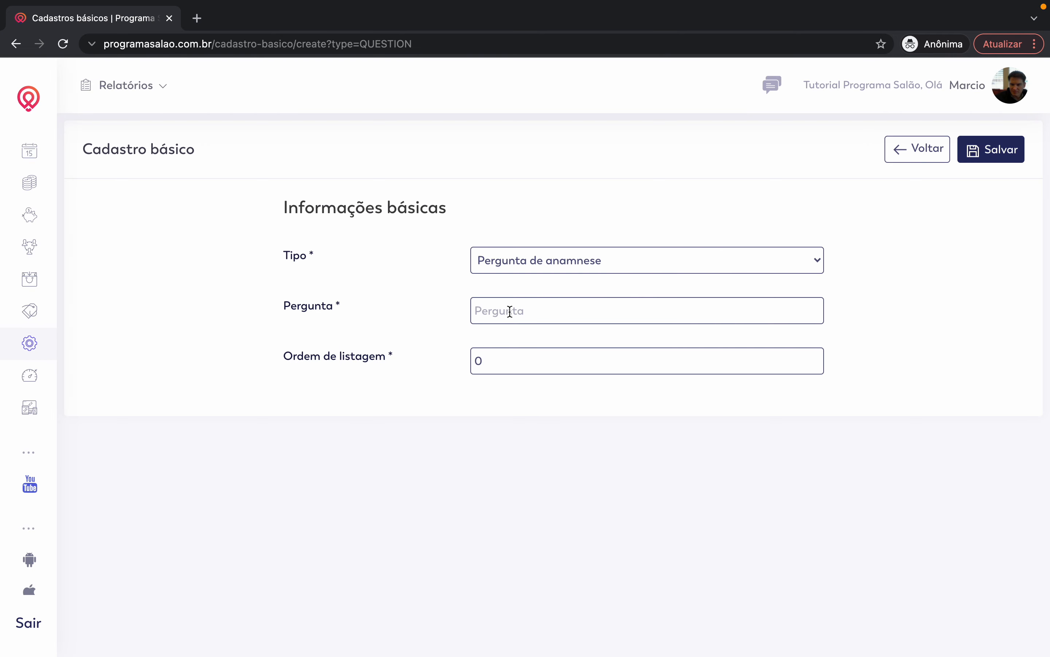
click(509, 312)
text(É fumante)
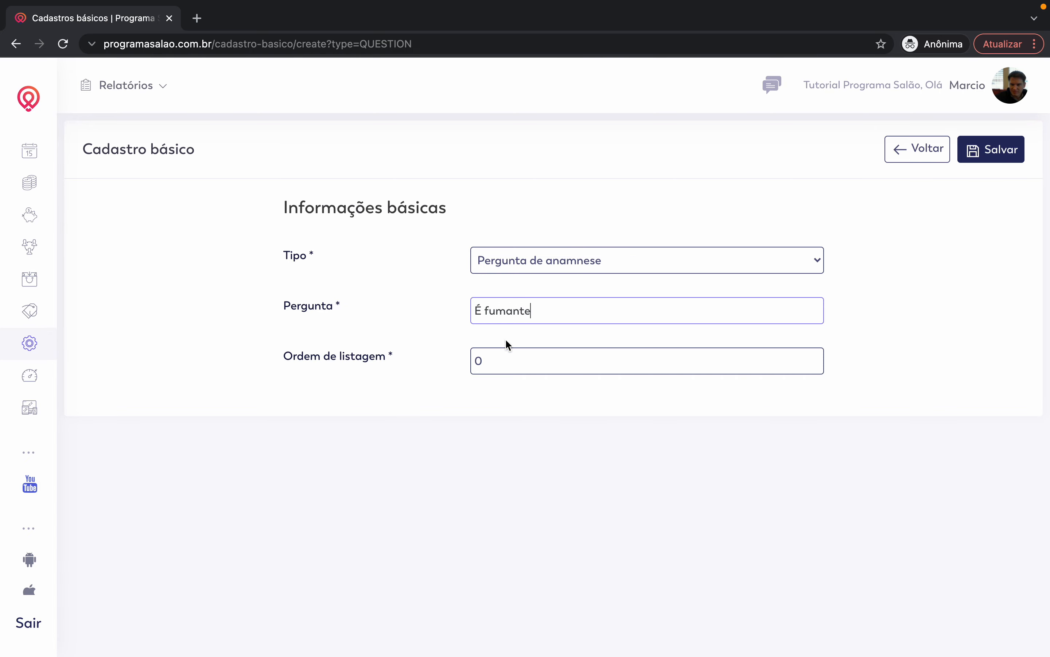
click(982, 150)
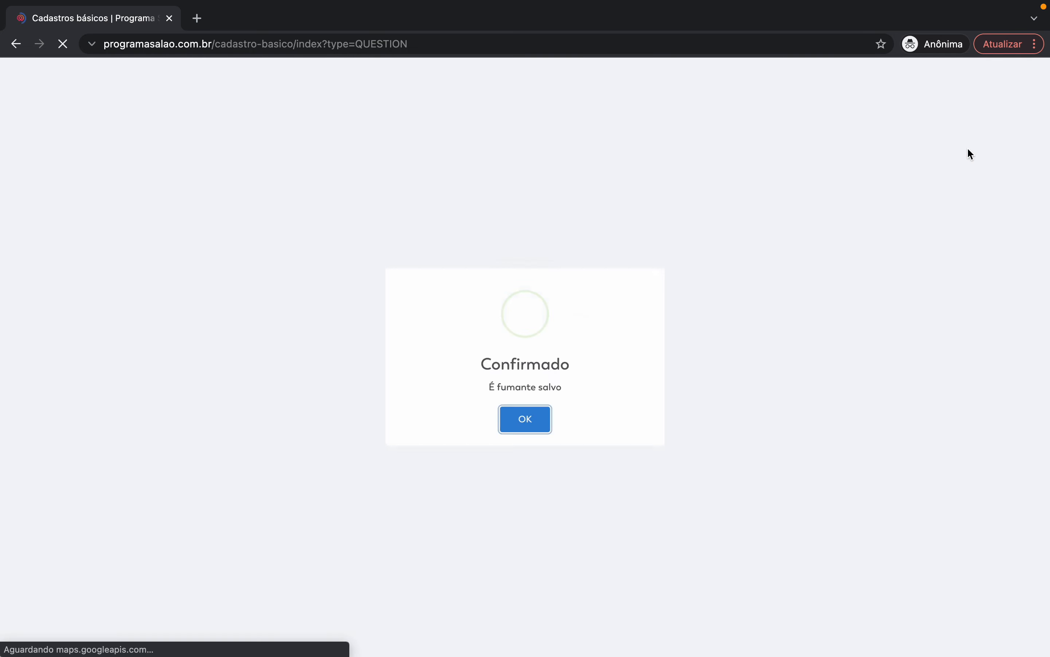
click(514, 439)
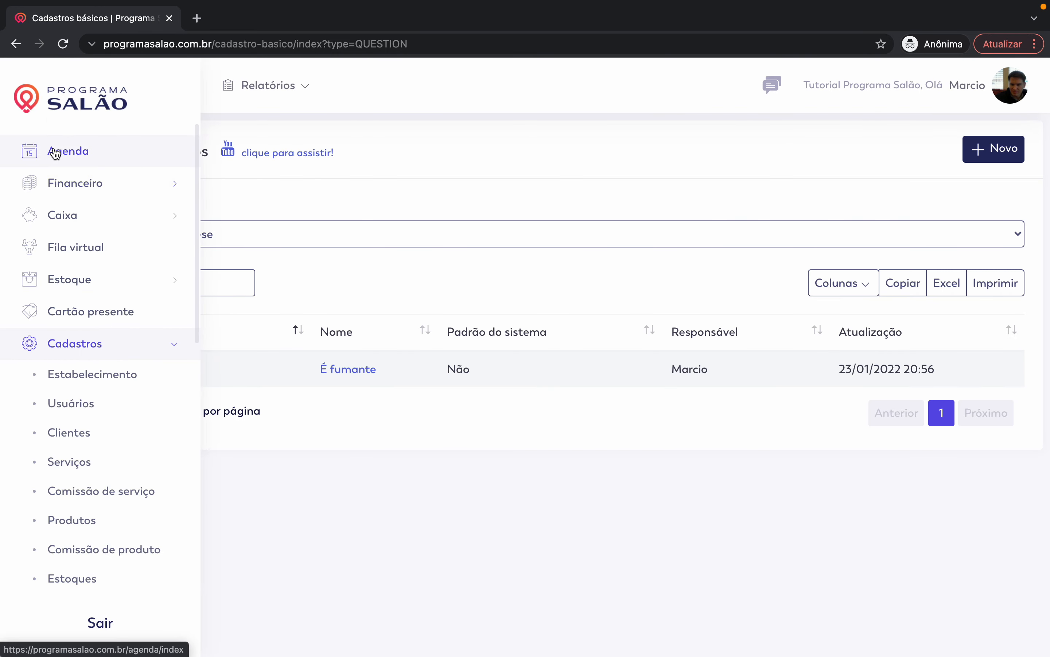
- In the Agenda, open the 18:00 Corte, Shampoo, Capa descartável appointment and save "sim" as the client's "É fumante" anamnesis answer
click(52, 150)
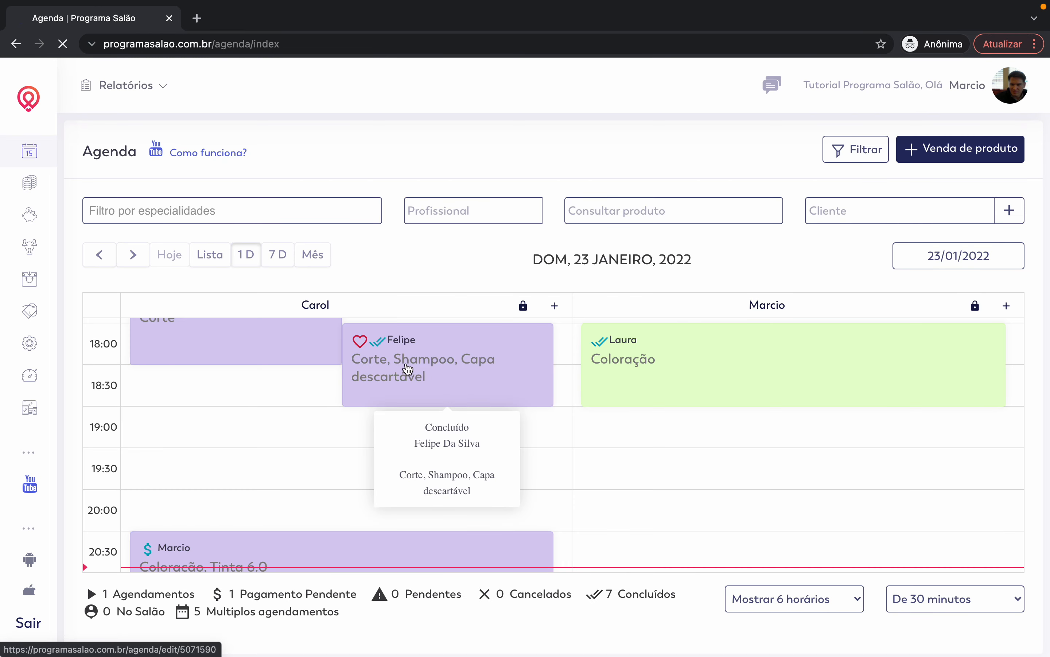
click(408, 368)
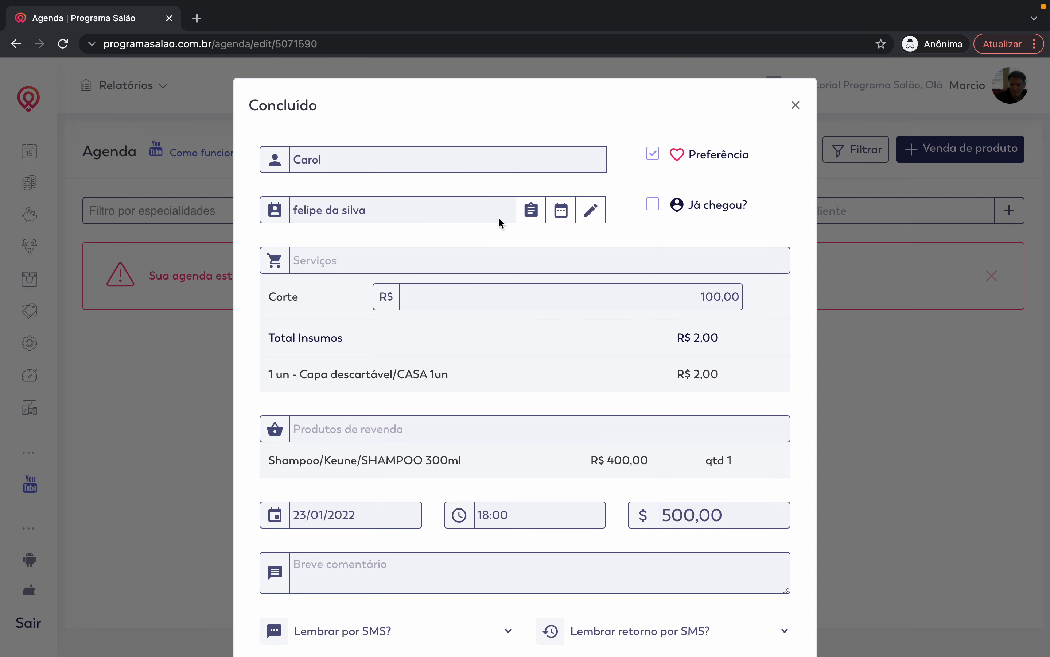
click(523, 217)
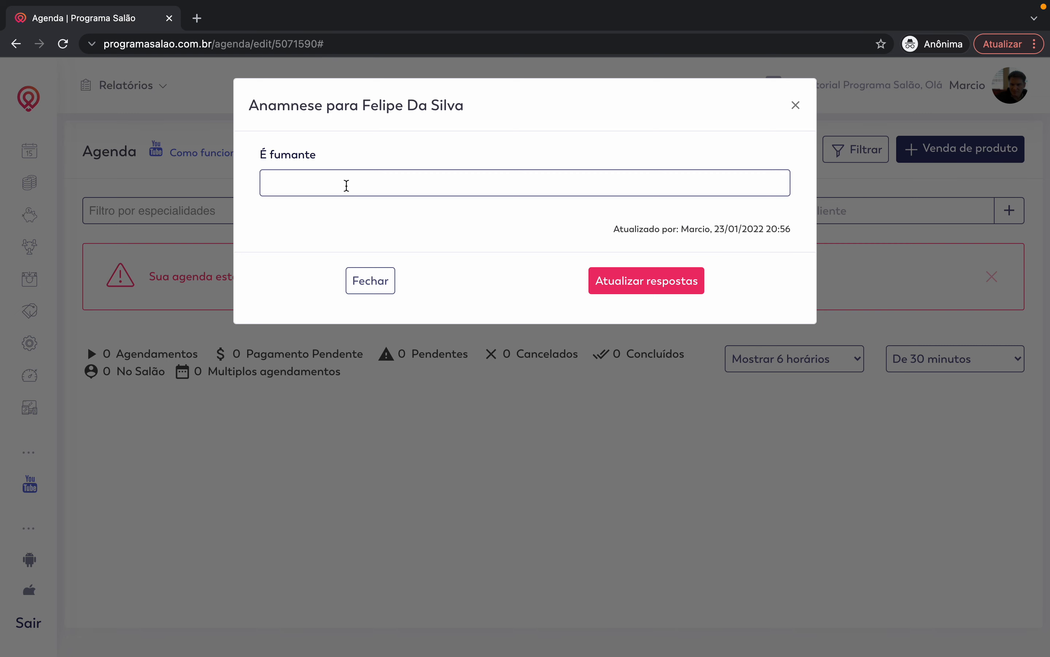
click(347, 185)
text(sim)
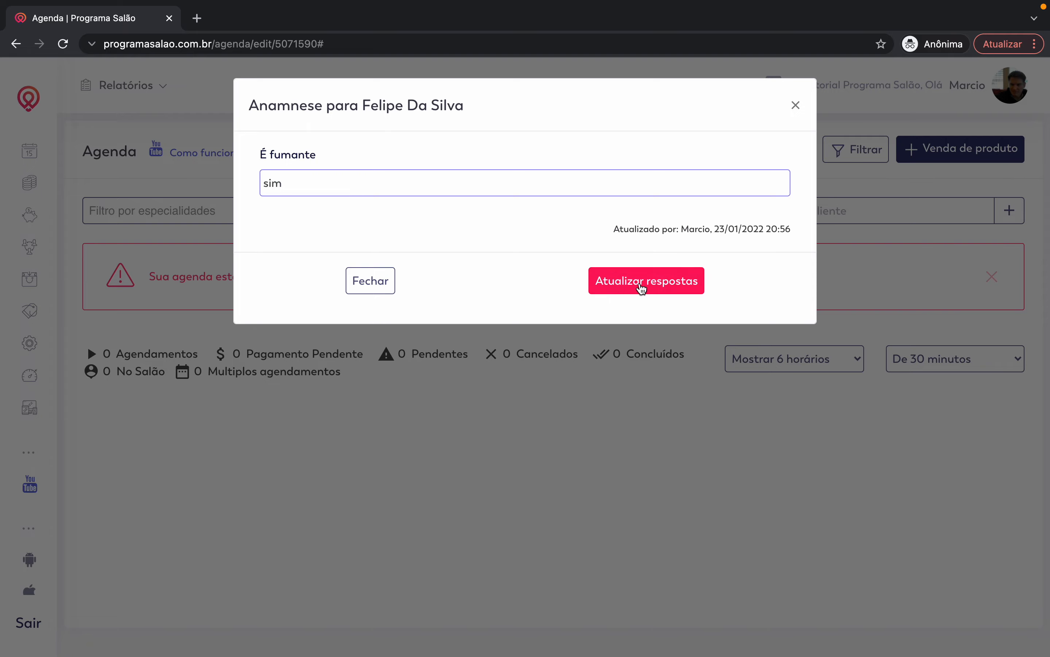
click(640, 286)
click(518, 460)
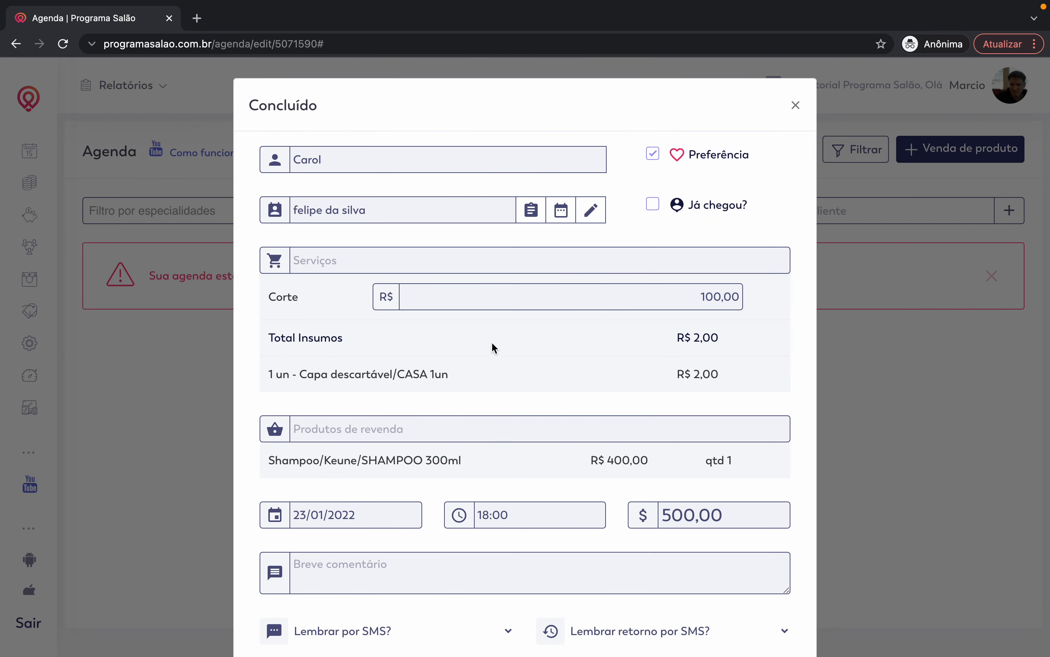
- Reopen the client's anamnesis to check the saved answer, and close the 18:00 appointment
click(533, 216)
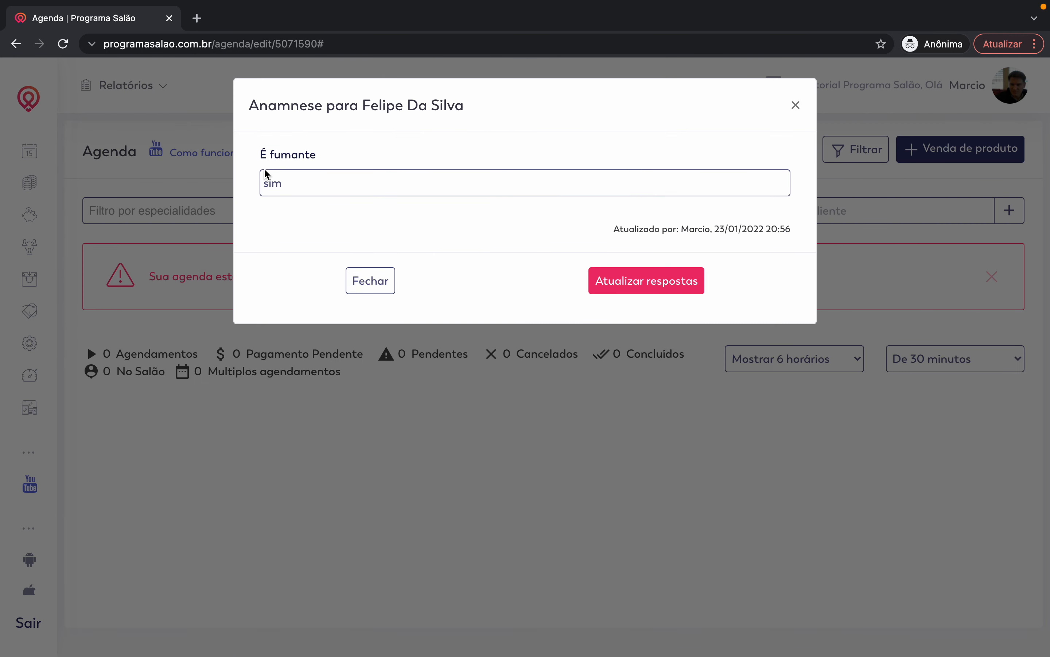
click(797, 111)
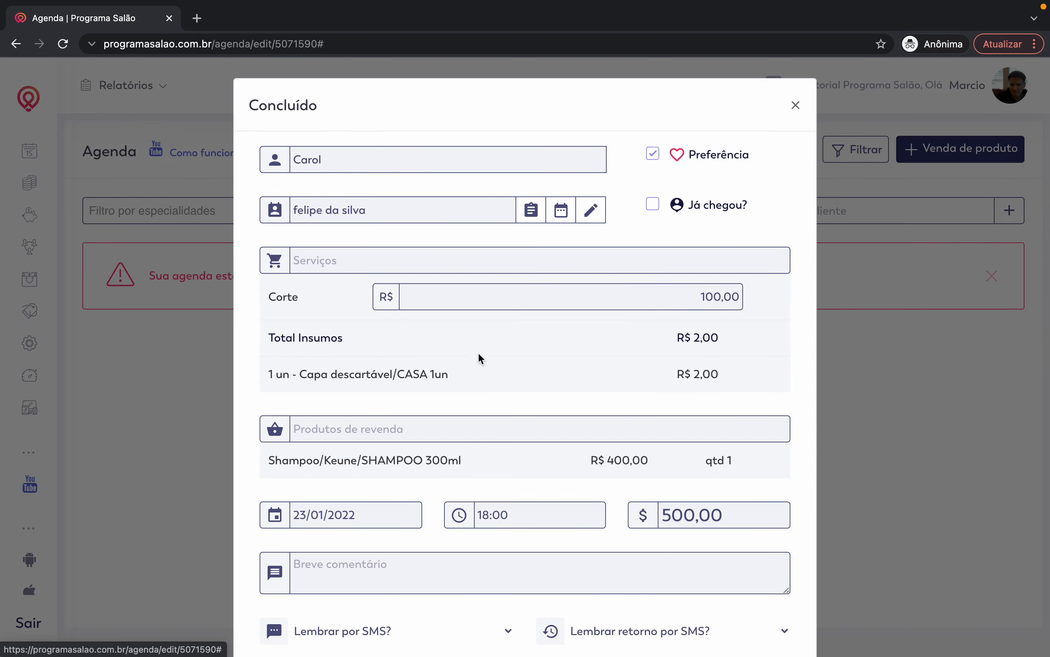
click(793, 106)
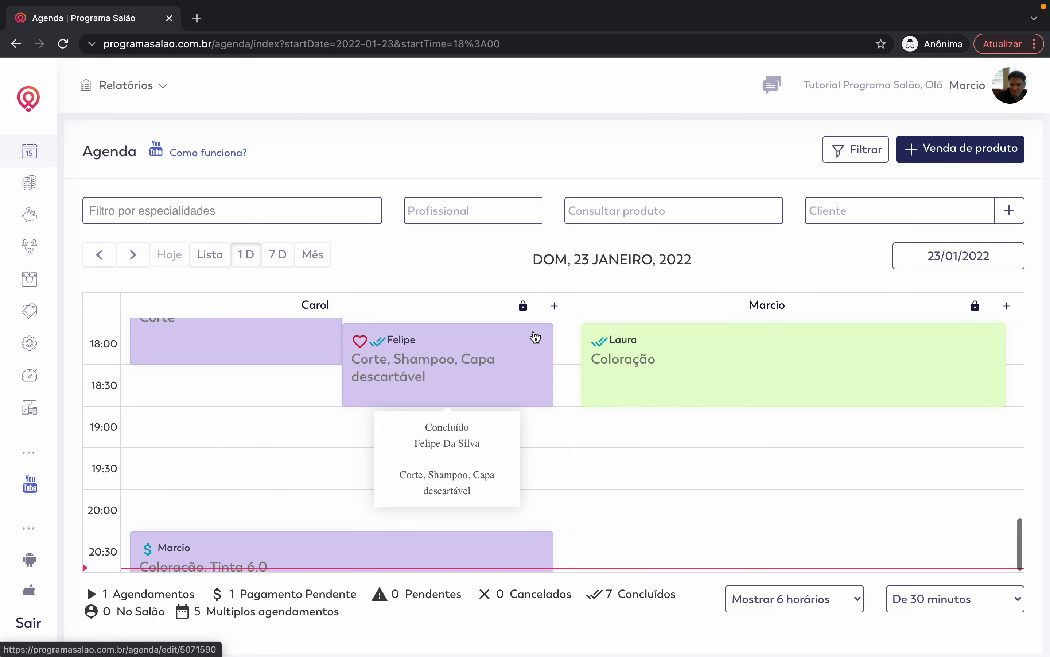
- Open the 16:30 Corte appointment and check the client's anamnesis answer and its last-update information
scroll(695, 449, up, 1)
scroll(694, 450, up, 5)
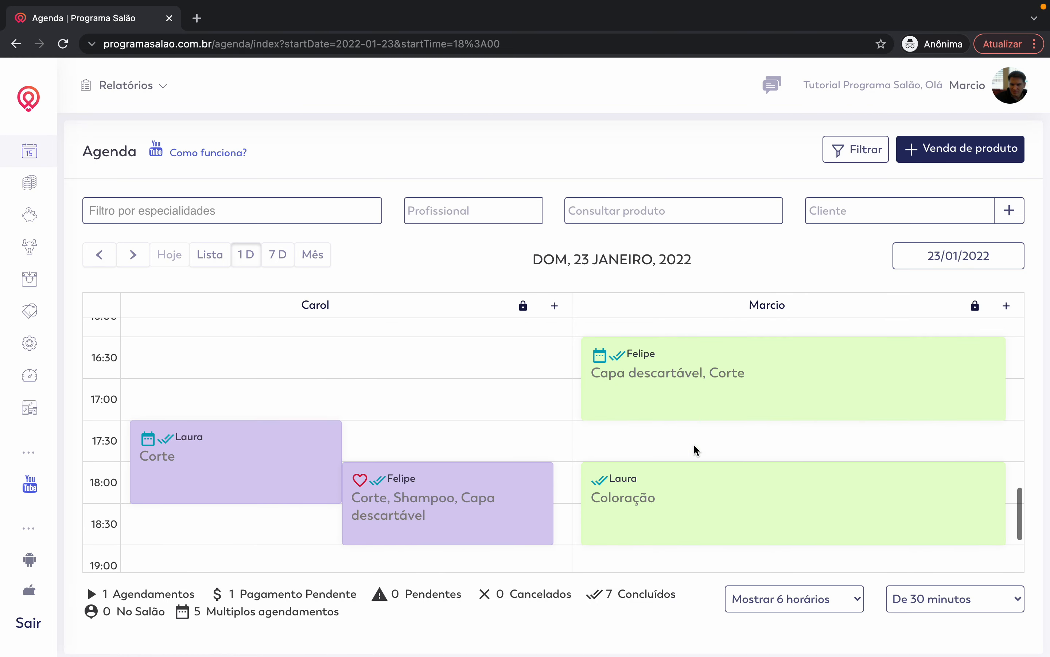
click(656, 475)
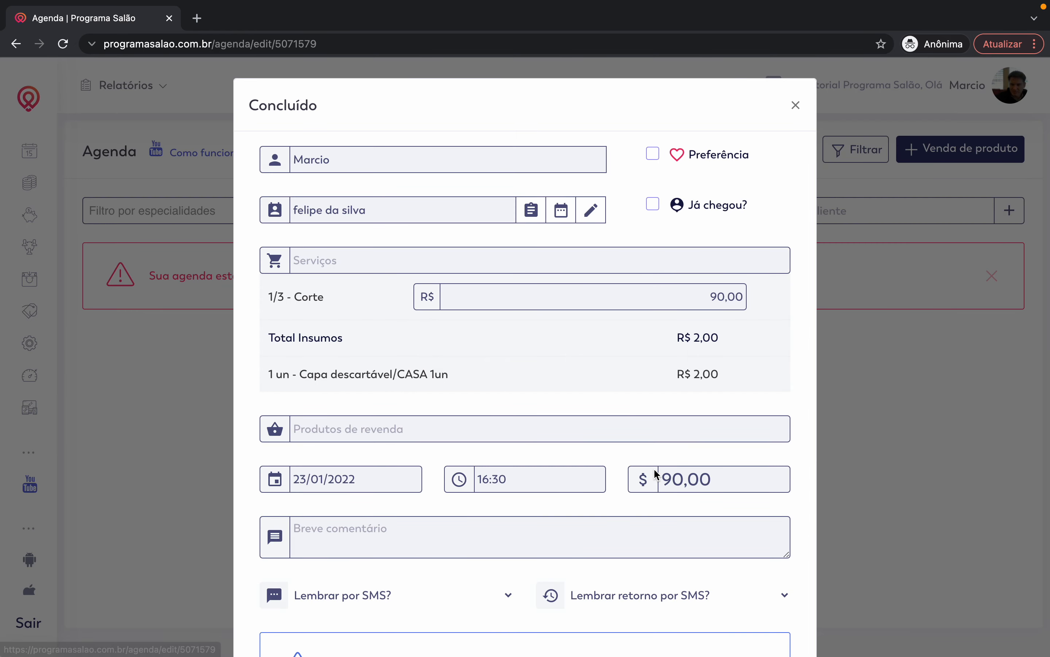
click(534, 214)
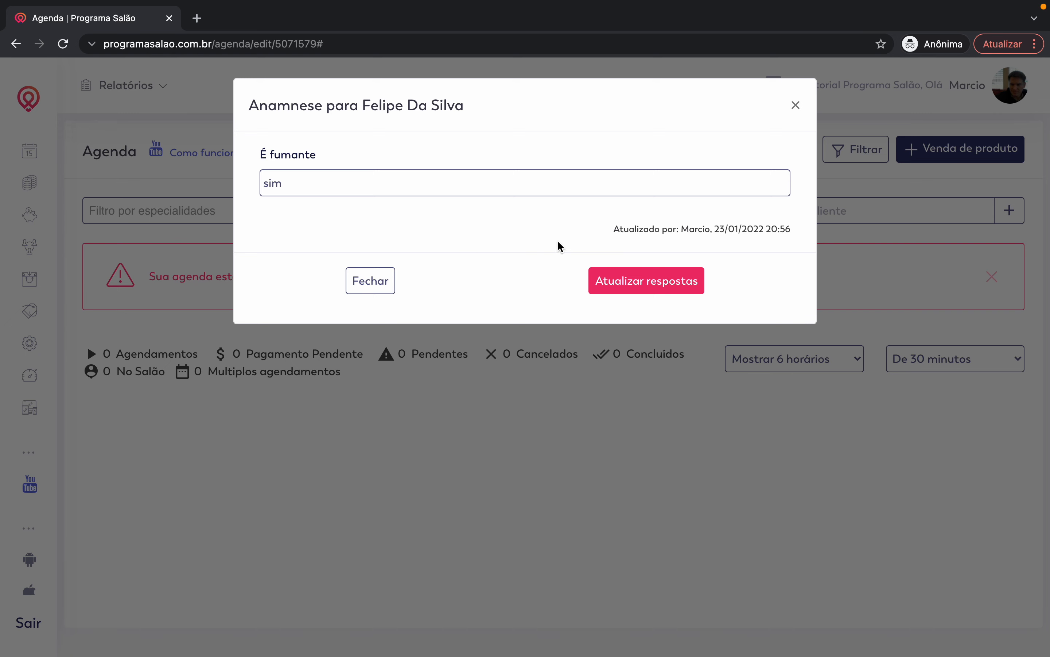
drag(791, 227, 740, 226)
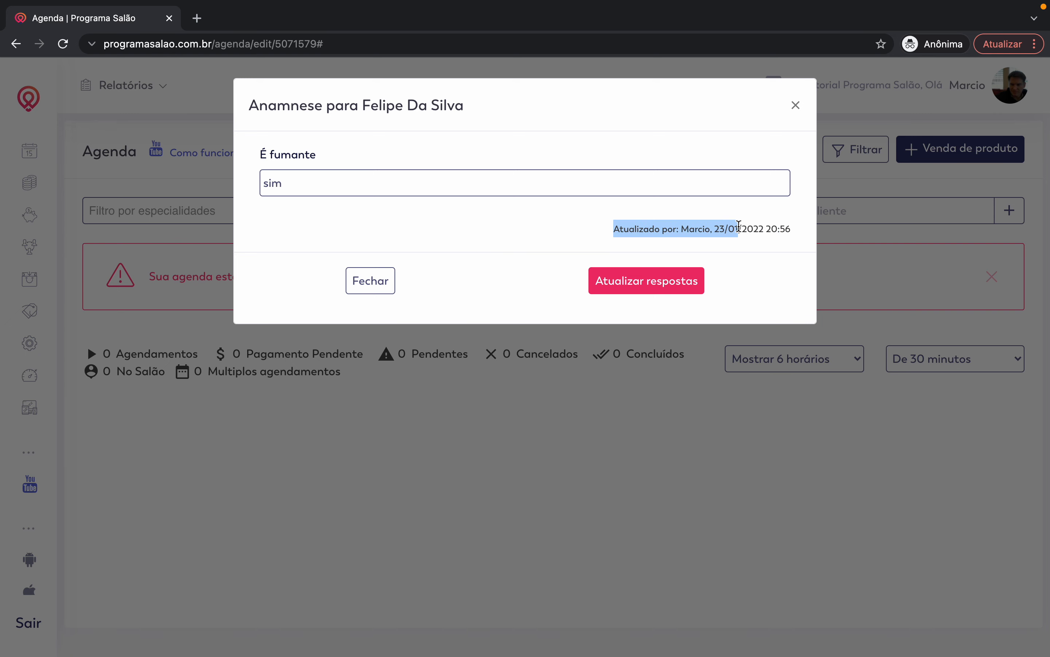
click(739, 226)
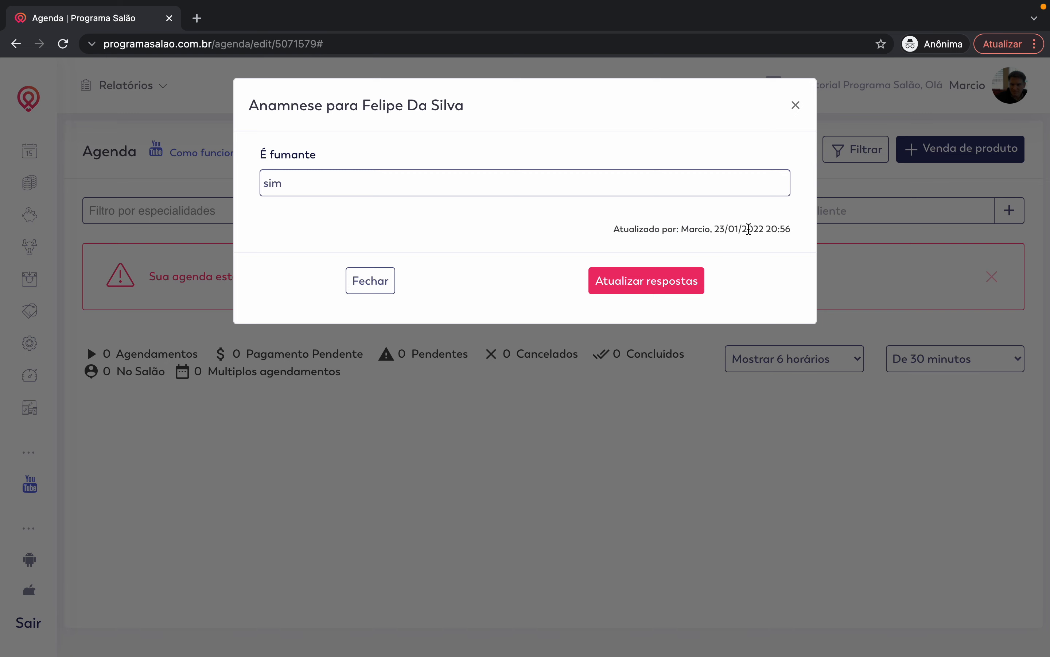
- Change the client's "É fumante" answer to "não" and save the updated anamnesis
click(385, 186)
key(super+a)
text(n)
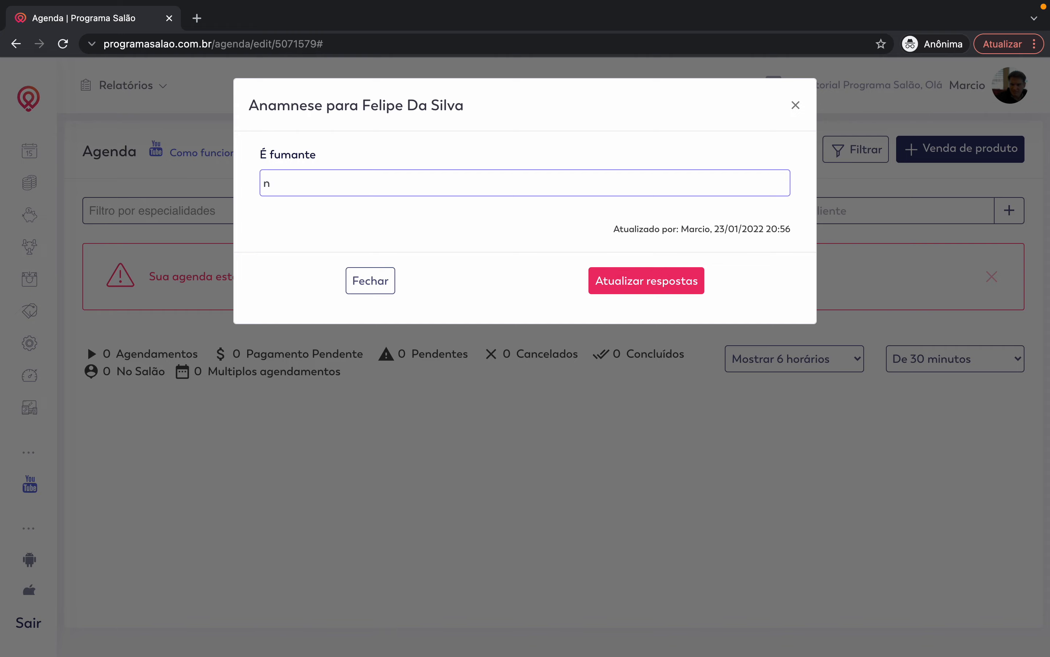
text(ão)
click(628, 290)
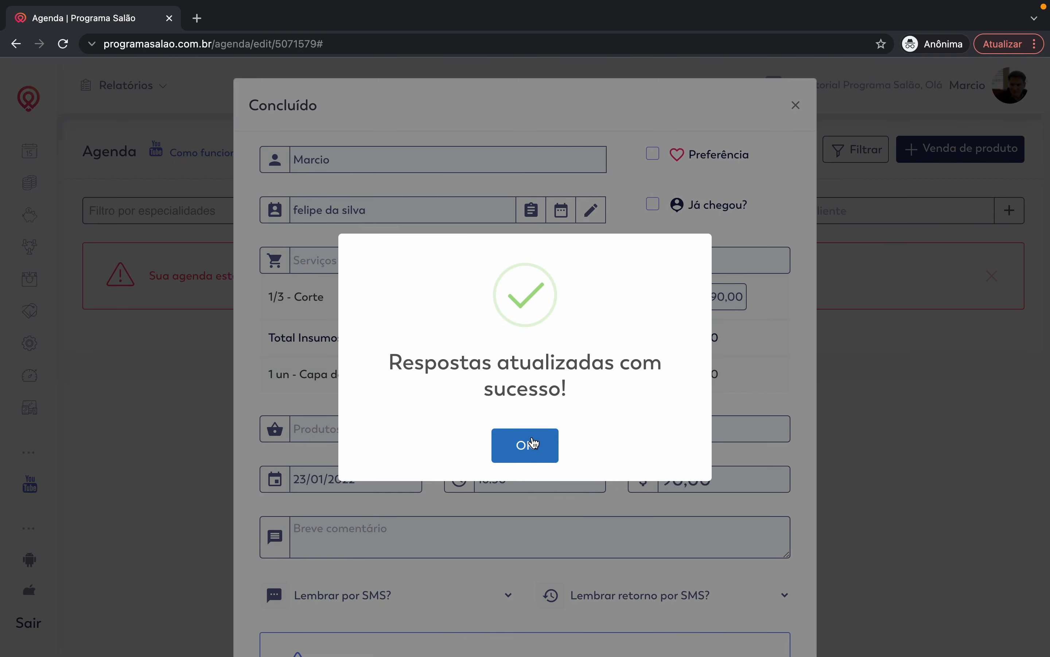
click(530, 443)
- Check the updated answer in the client's anamnesis, and close the 16:30 appointment
click(530, 210)
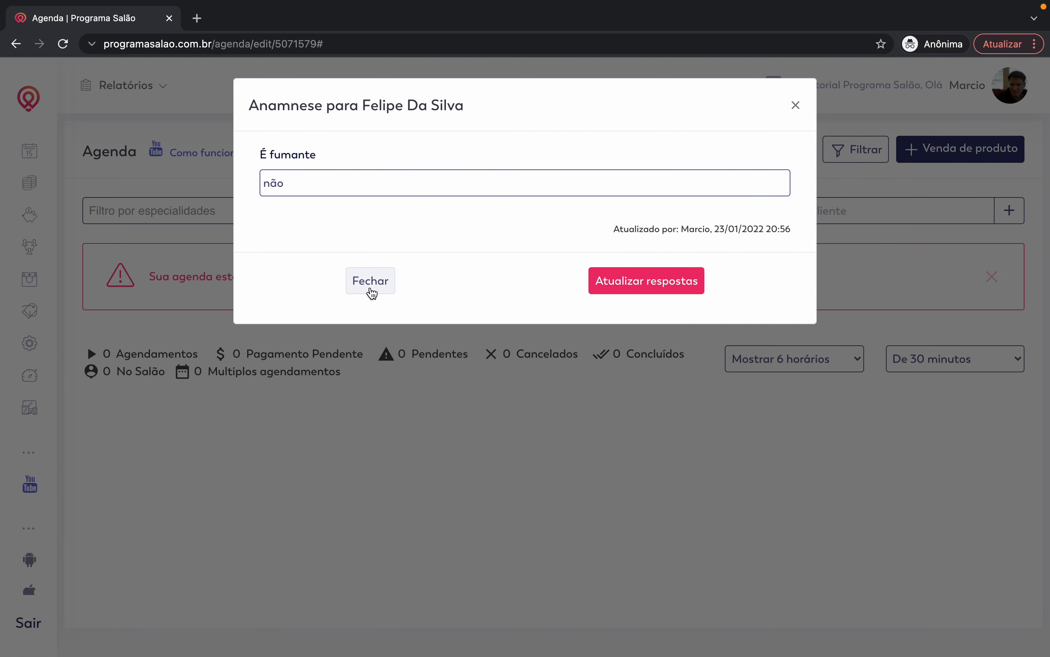
click(368, 290)
click(796, 103)
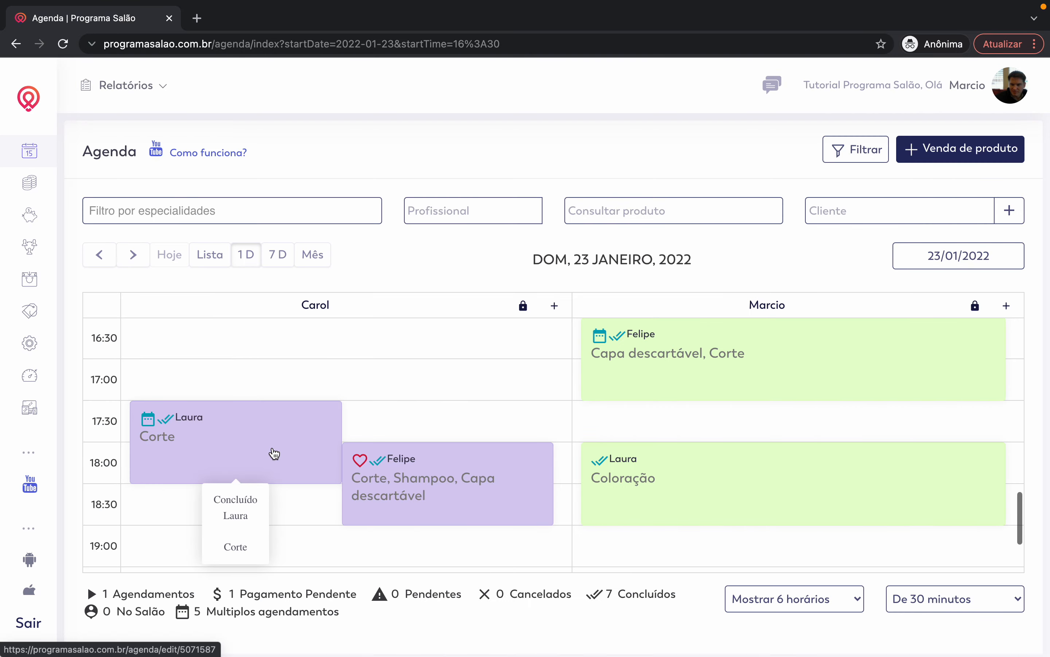
- Answer "sim" to "É fumante" in the client's anamnesis from the 17:30 Corte appointment, save it, and close the appointment
click(273, 448)
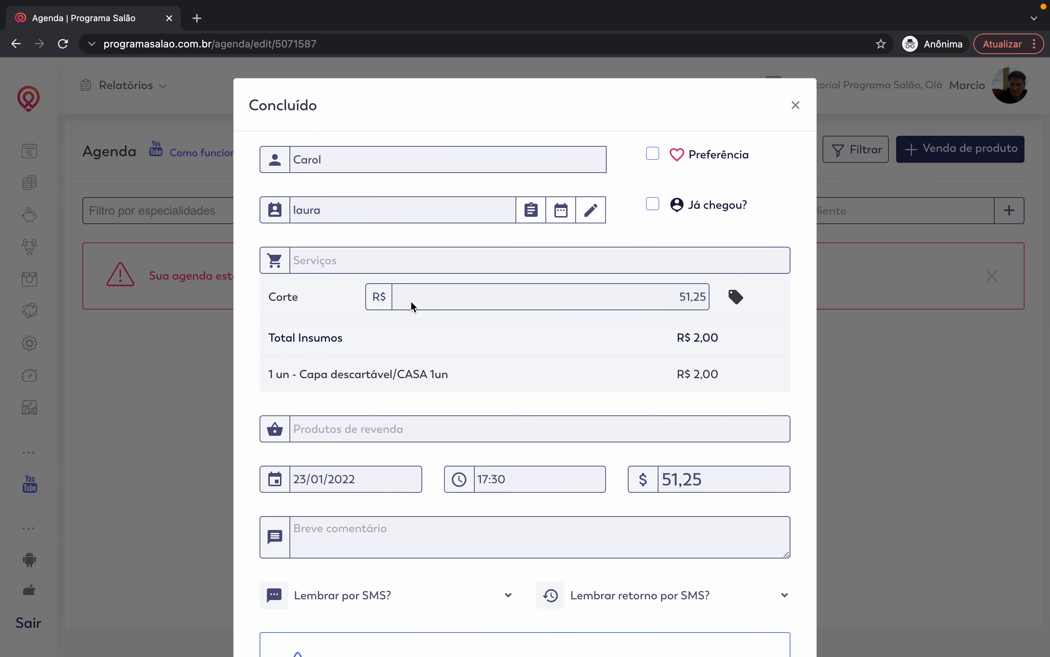
click(532, 210)
click(469, 182)
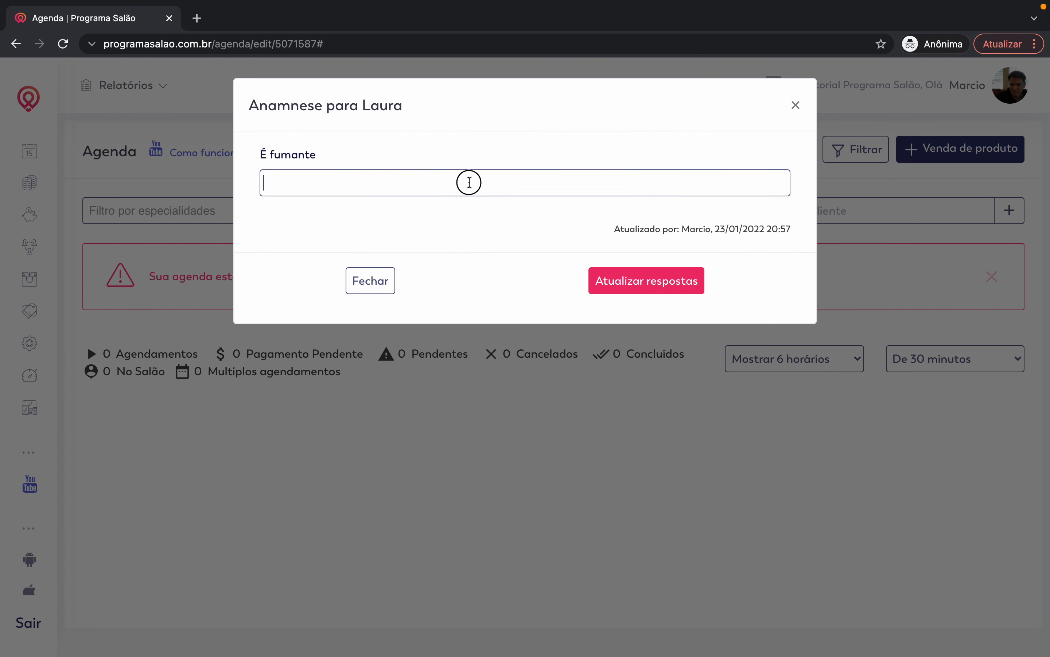
text(sim)
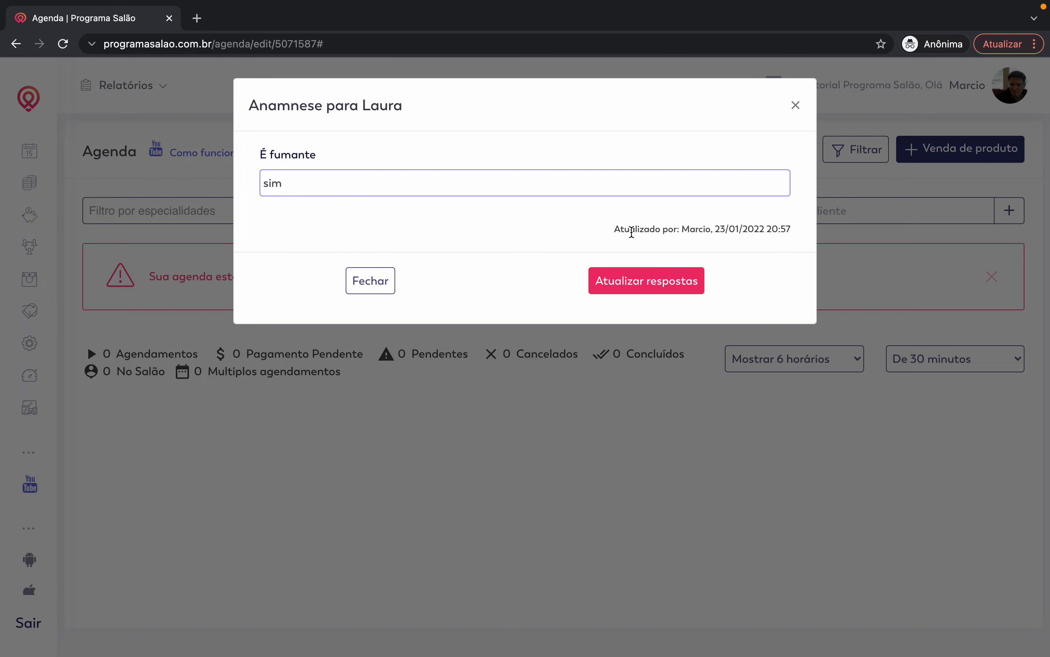
click(625, 280)
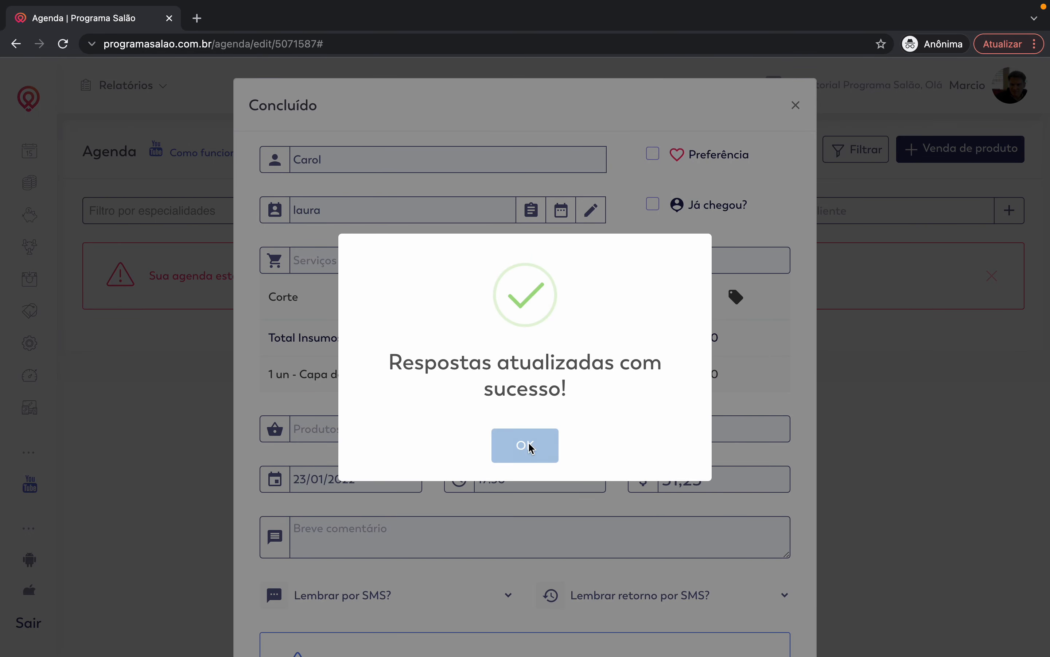
click(525, 445)
click(795, 105)
- Open the basic records, list the Contas type, and review the Cartão Presente and Conta do Banco accounts
mouse_move(52, 215)
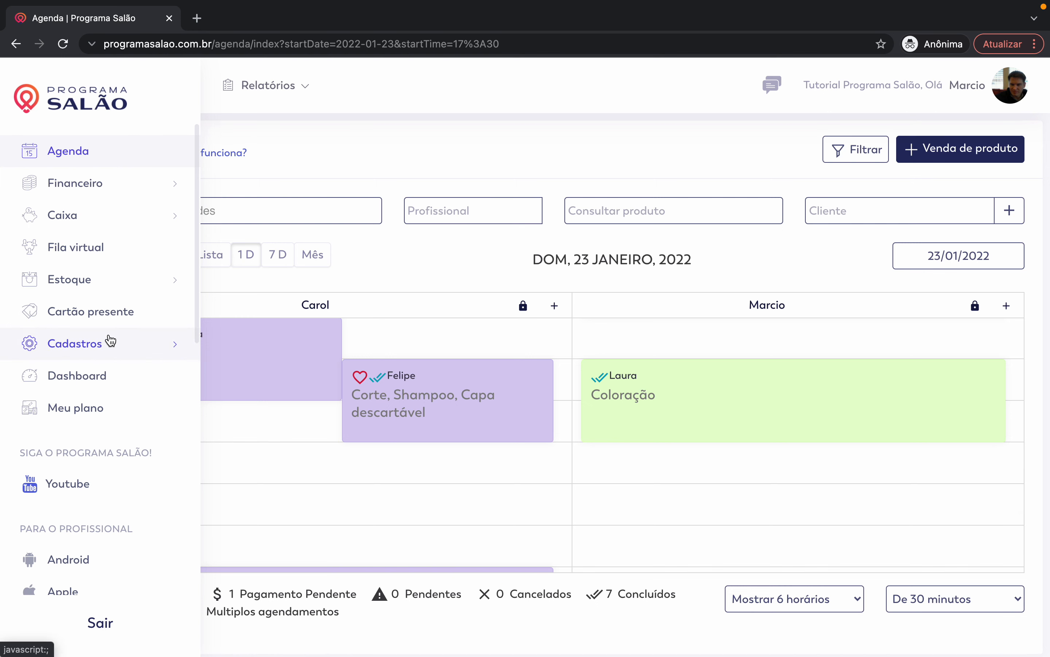
click(99, 345)
scroll(100, 348, down, 3)
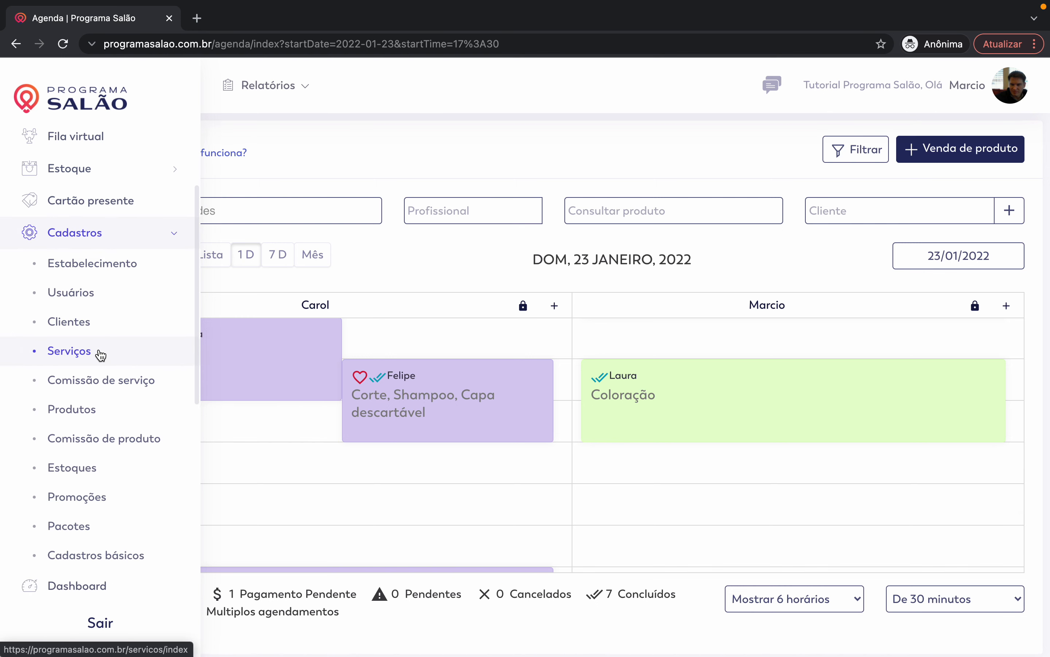
click(72, 556)
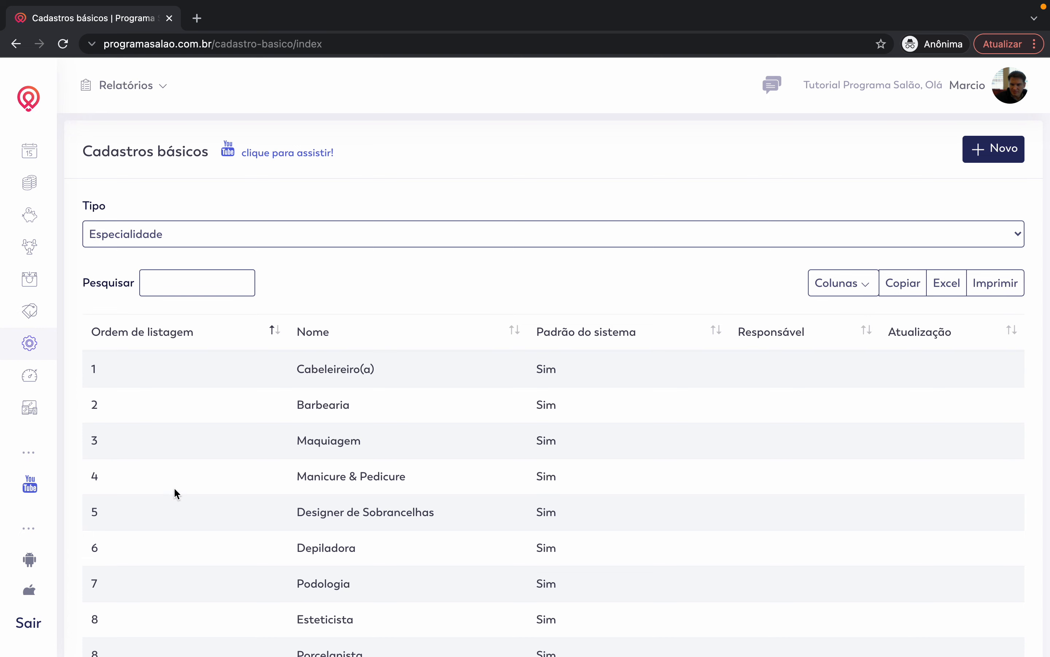
click(359, 234)
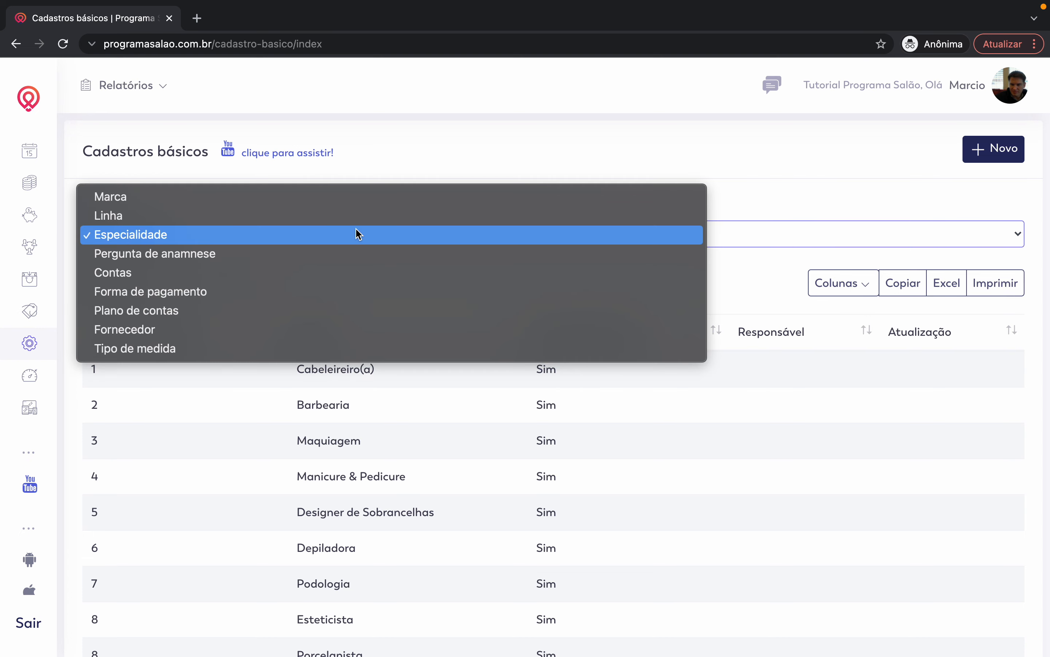
click(298, 273)
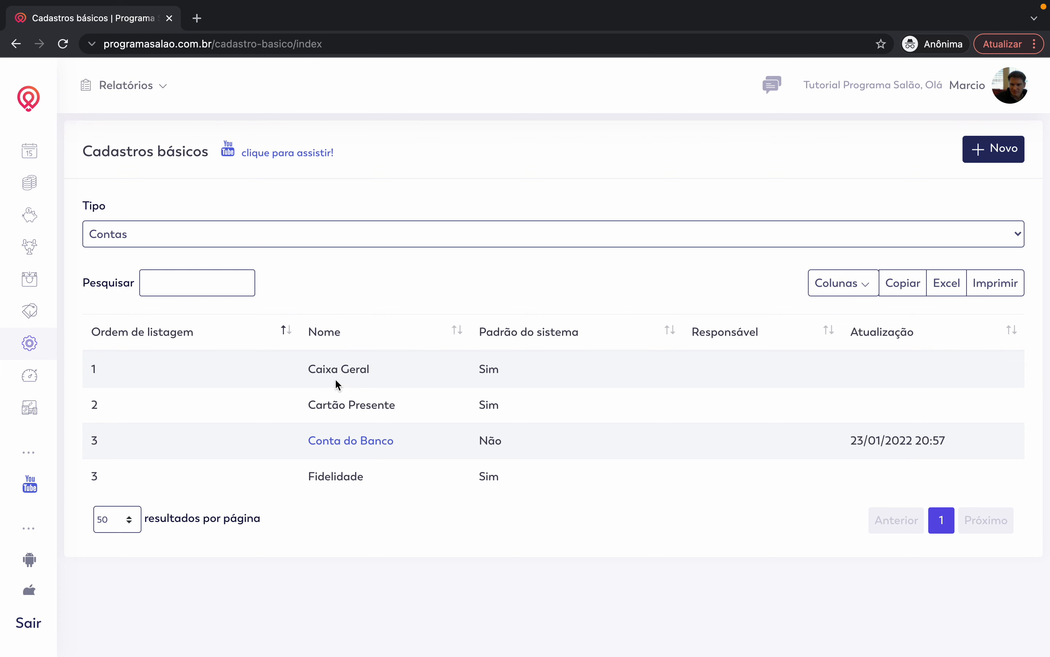
drag(332, 406, 451, 412)
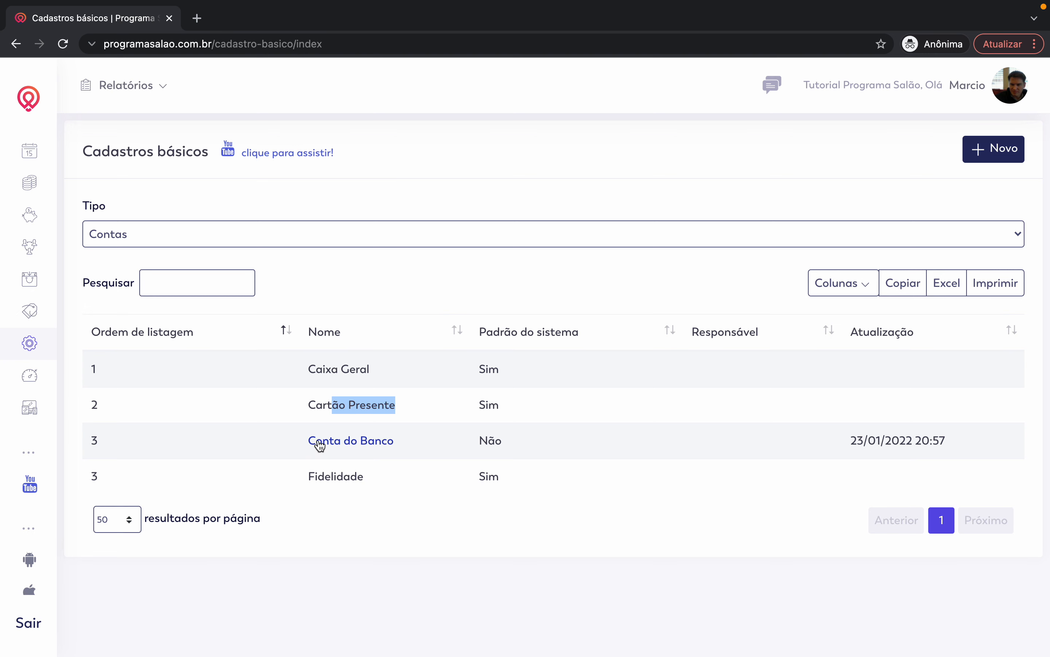
click(300, 441)
drag(299, 441, 501, 449)
click(500, 449)
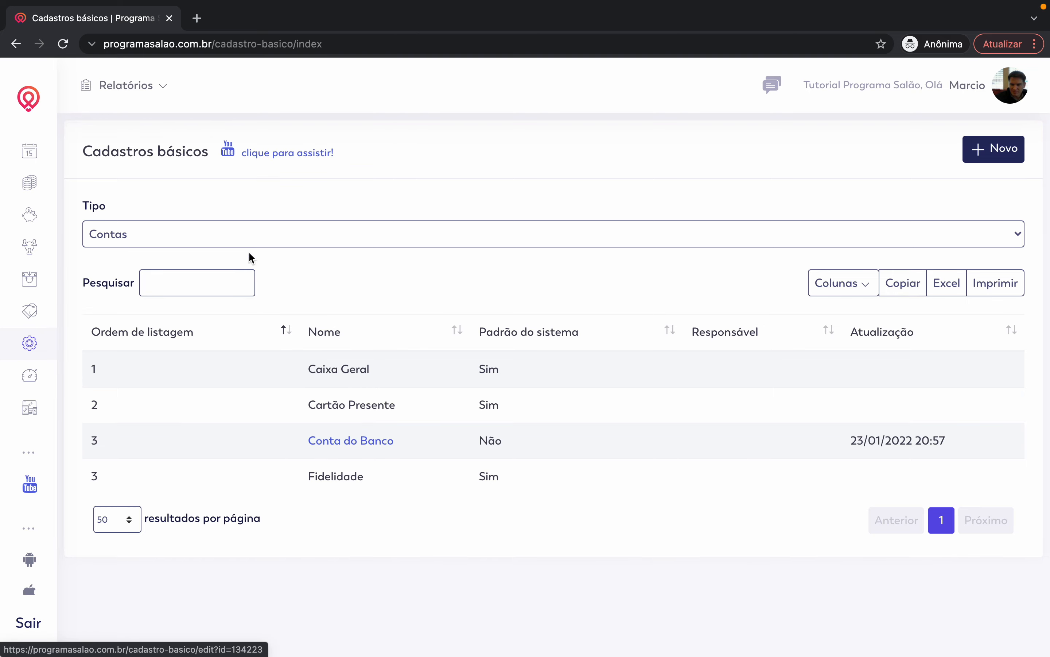
- List the Forma de pagamento records and open the Crédito payment method for editing
click(254, 228)
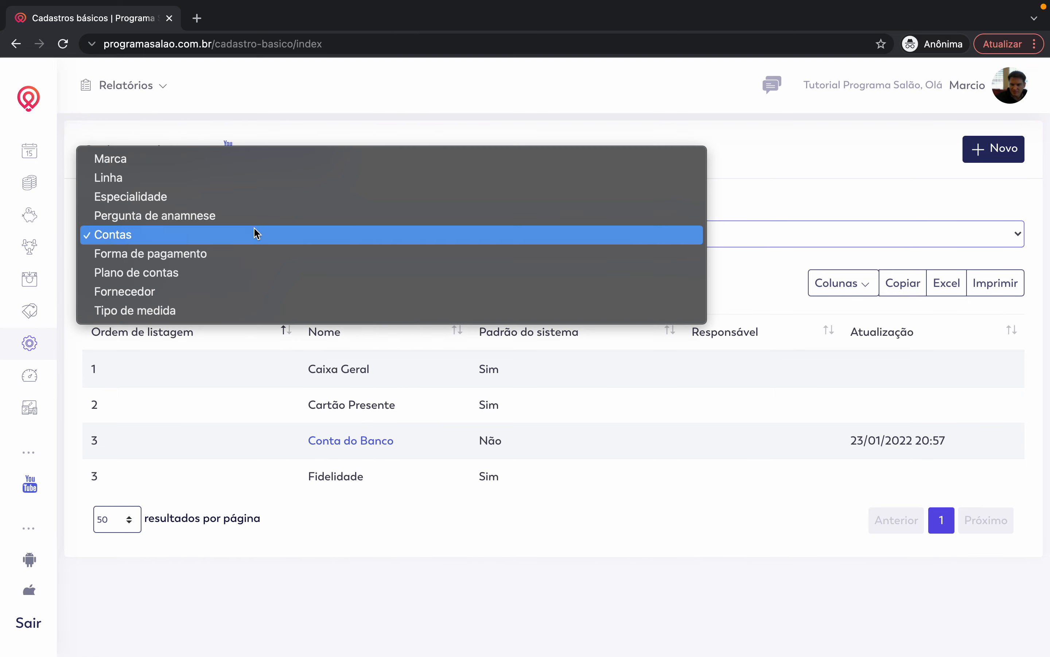
click(234, 254)
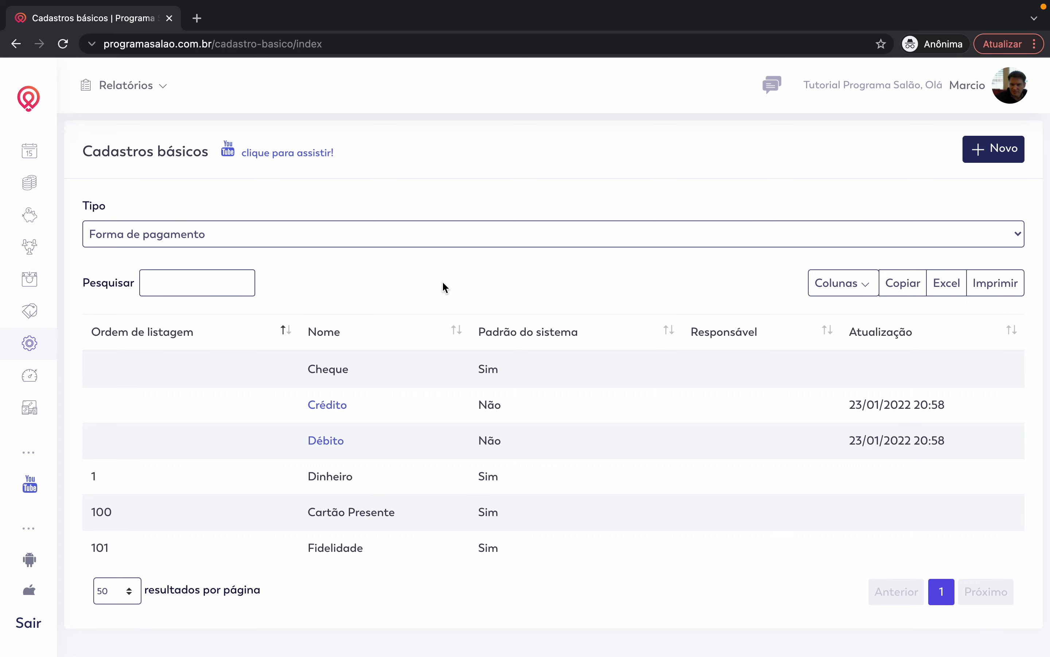
click(327, 404)
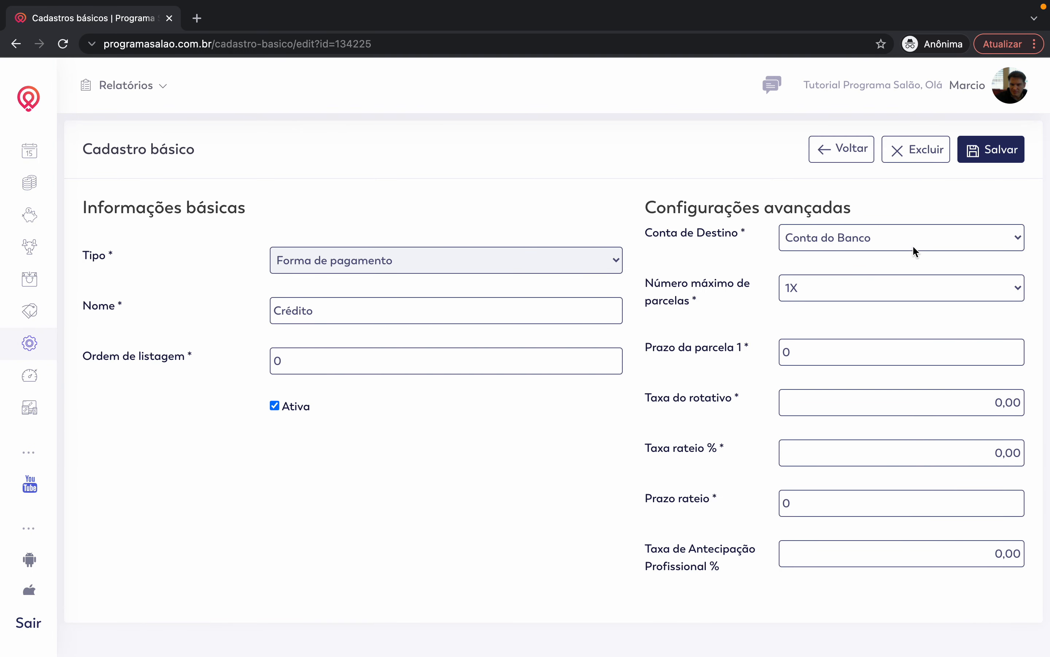
- Check the available destination accounts (Conta de Destino) for the Crédito payment method
click(877, 237)
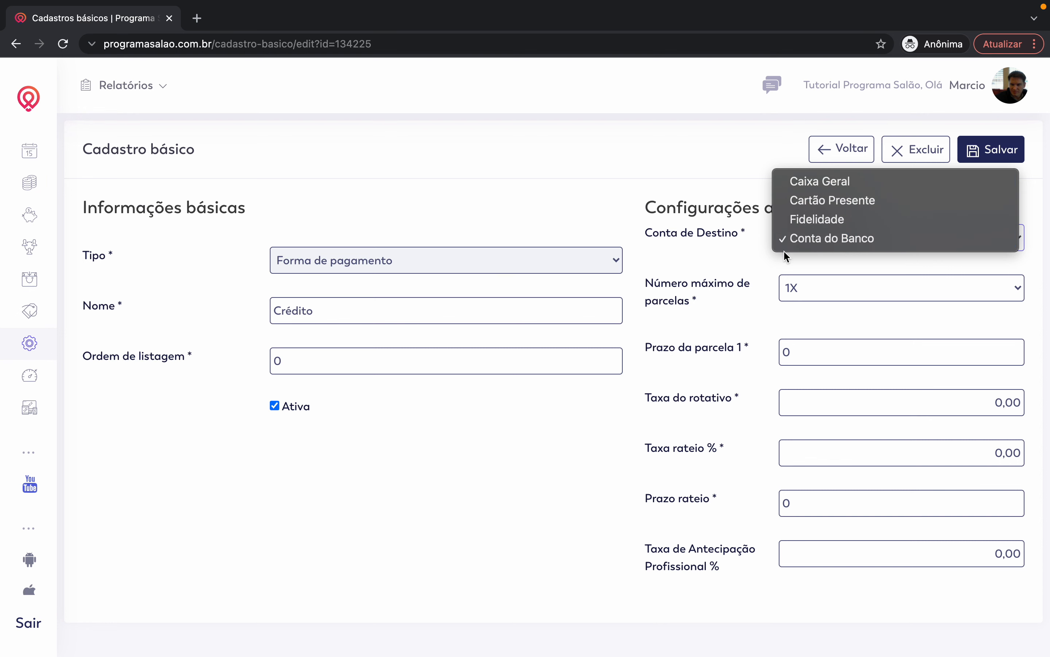
click(729, 245)
drag(673, 233, 712, 236)
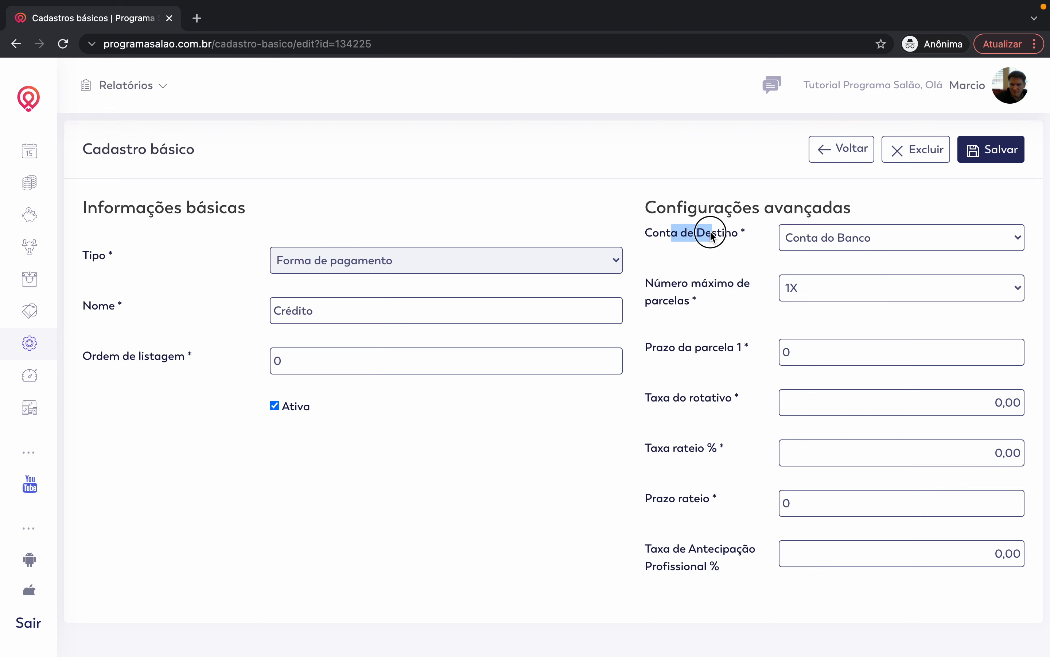
click(486, 397)
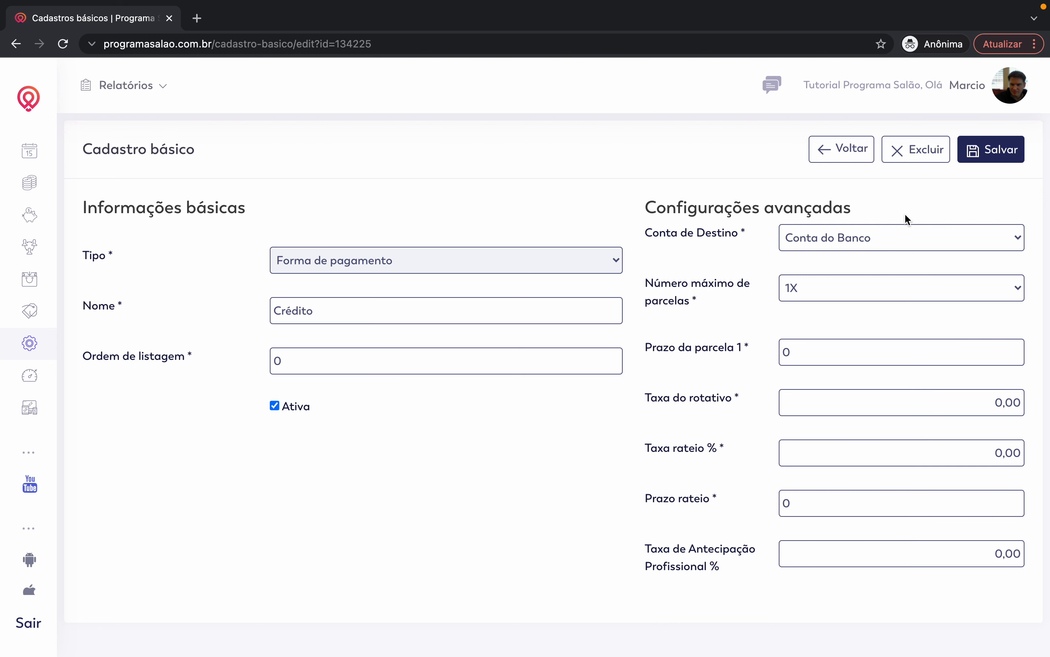
- Set the Crédito payment method's maximum number of installments to 3X and the first installment's term to 31
click(851, 287)
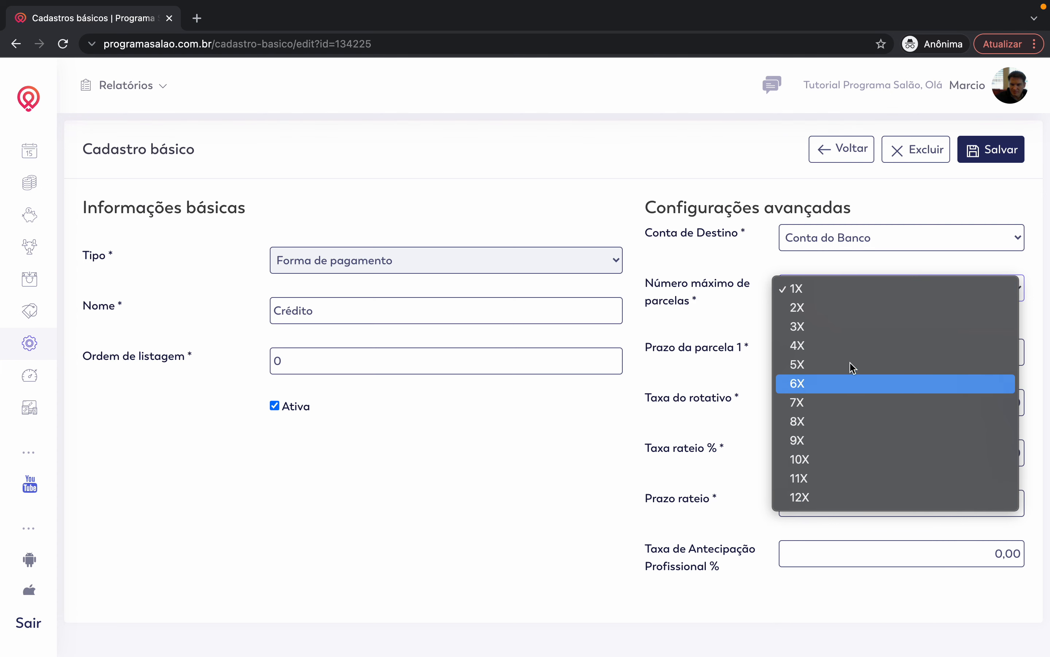
click(849, 325)
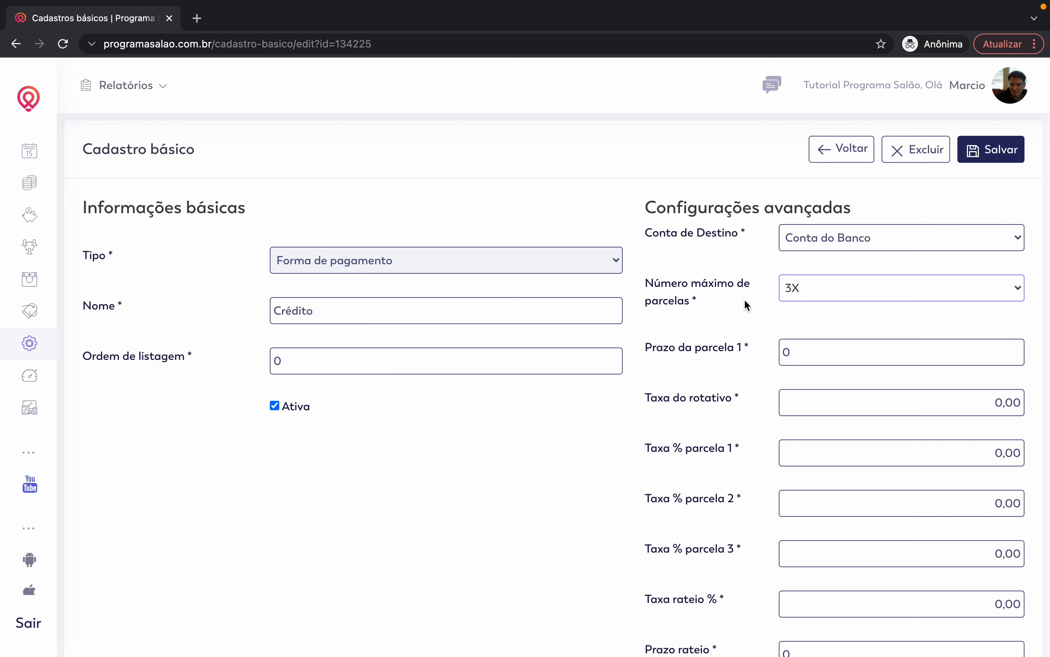
click(820, 358)
click(820, 358)
key(BackSpace)
text(31)
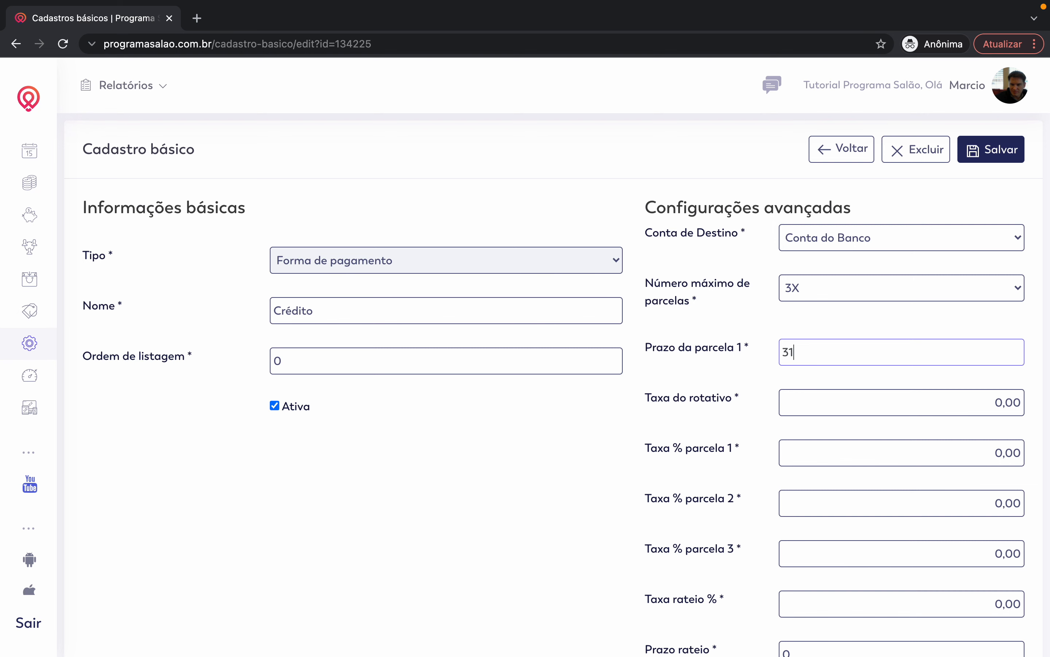
click(793, 322)
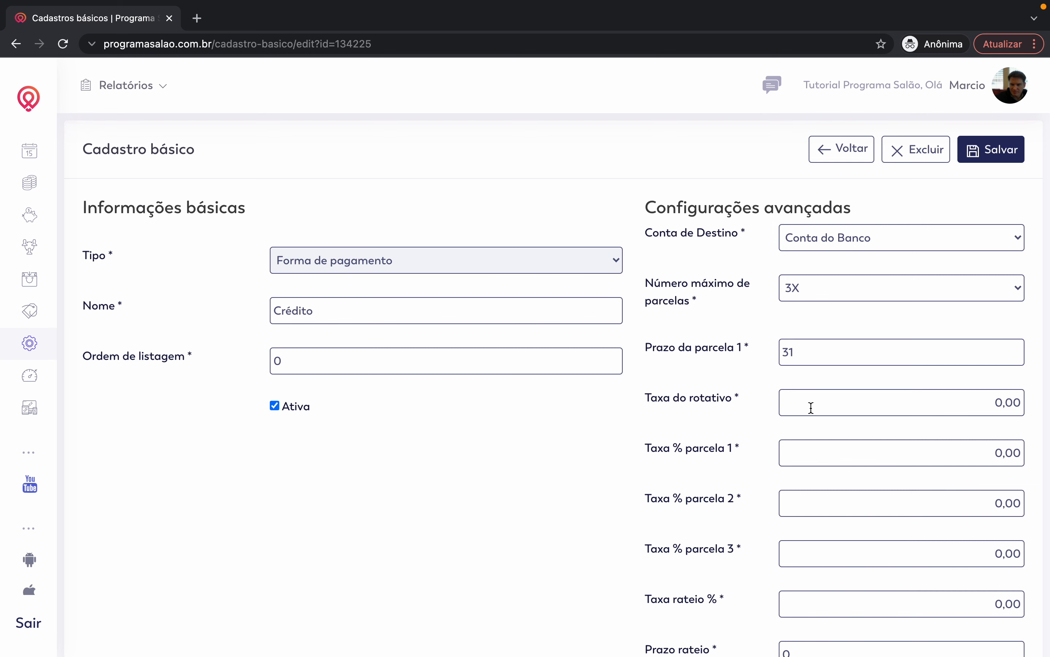
- Set the Taxa do rotativo of the Crédito payment method to 2,60
scroll(854, 385, down, 3)
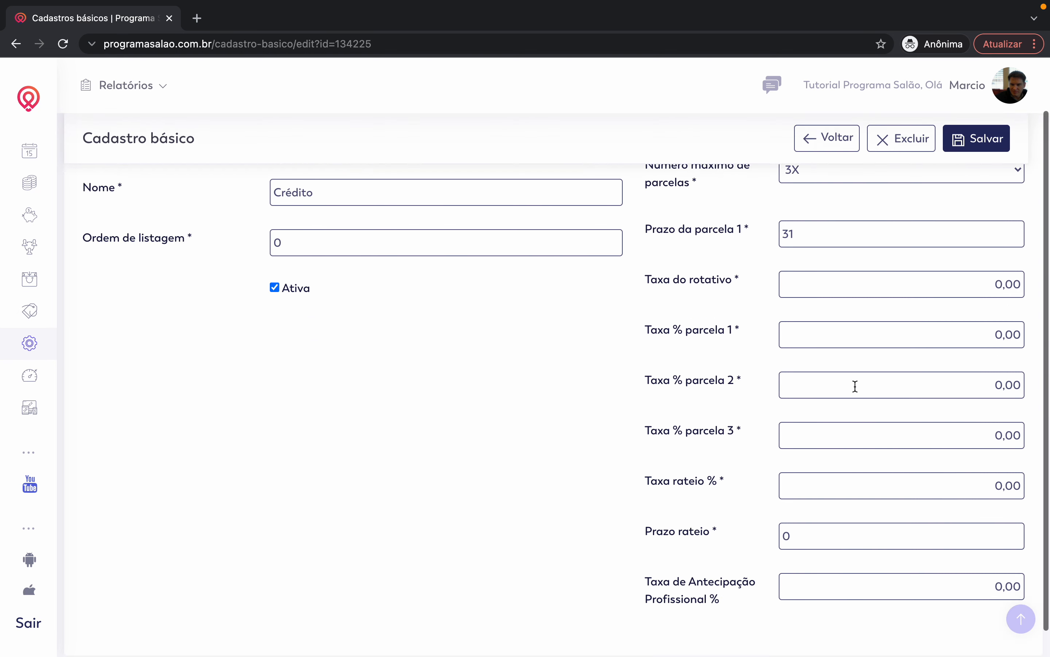
click(999, 277)
text(26)
key(BackSpace)
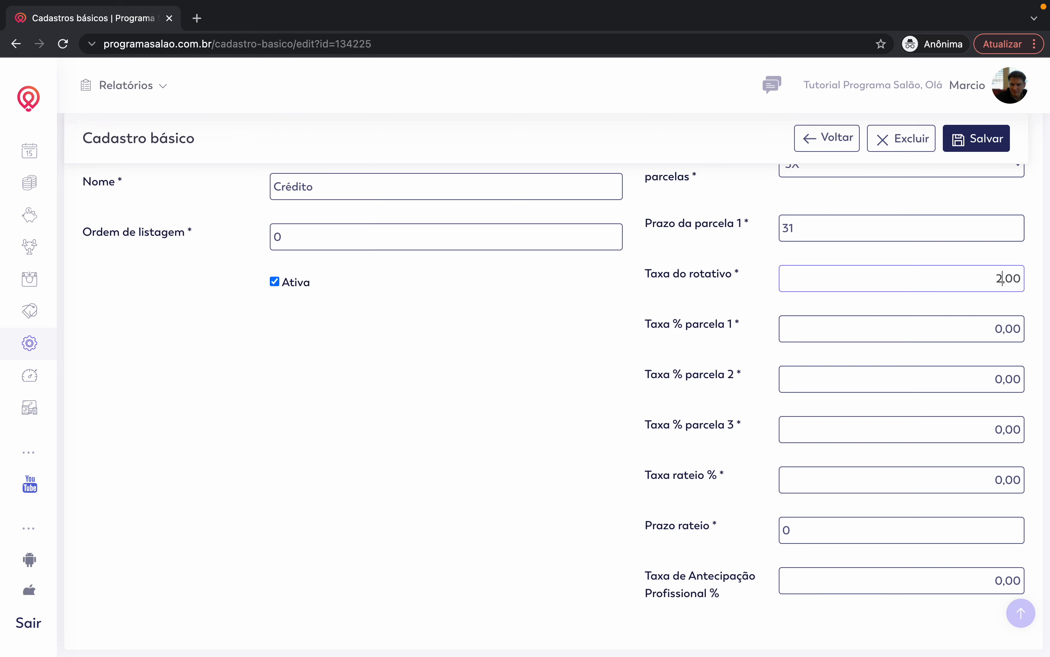
key(Right)
text(6)
- Copy the 2,60 rotativo rate into the percentage rates of installments 1, 2 and 3
click(996, 283)
double_click(997, 283)
key(ctrl+c)
double_click(994, 328)
key(ctrl+v)
click(996, 378)
key(ctrl+v)
click(999, 428)
key(ctrl+v)
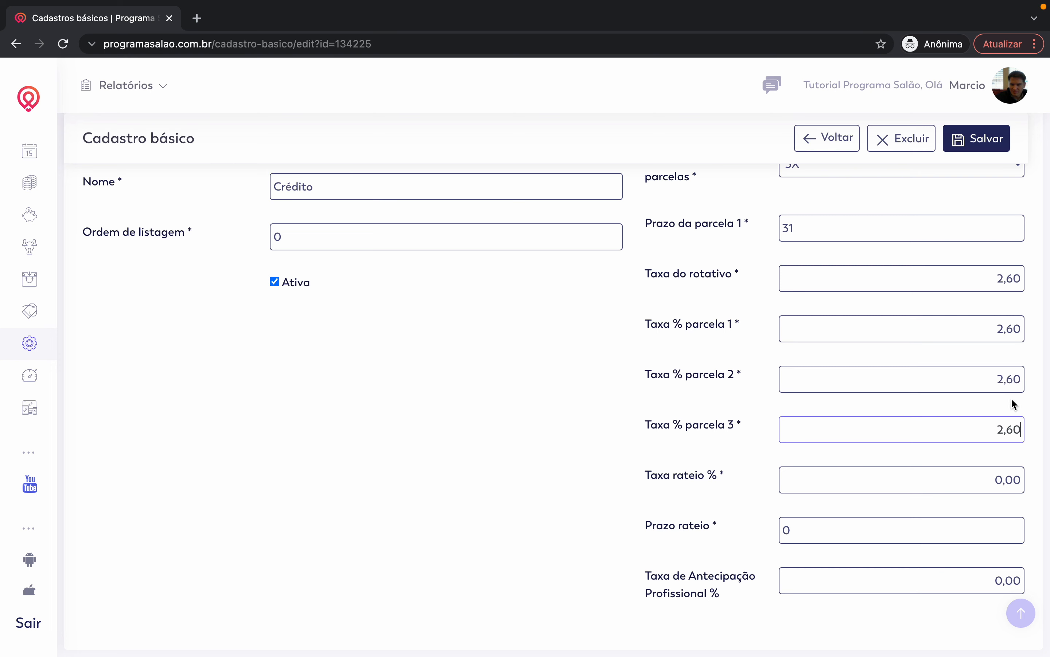
double_click(999, 430)
click(1033, 445)
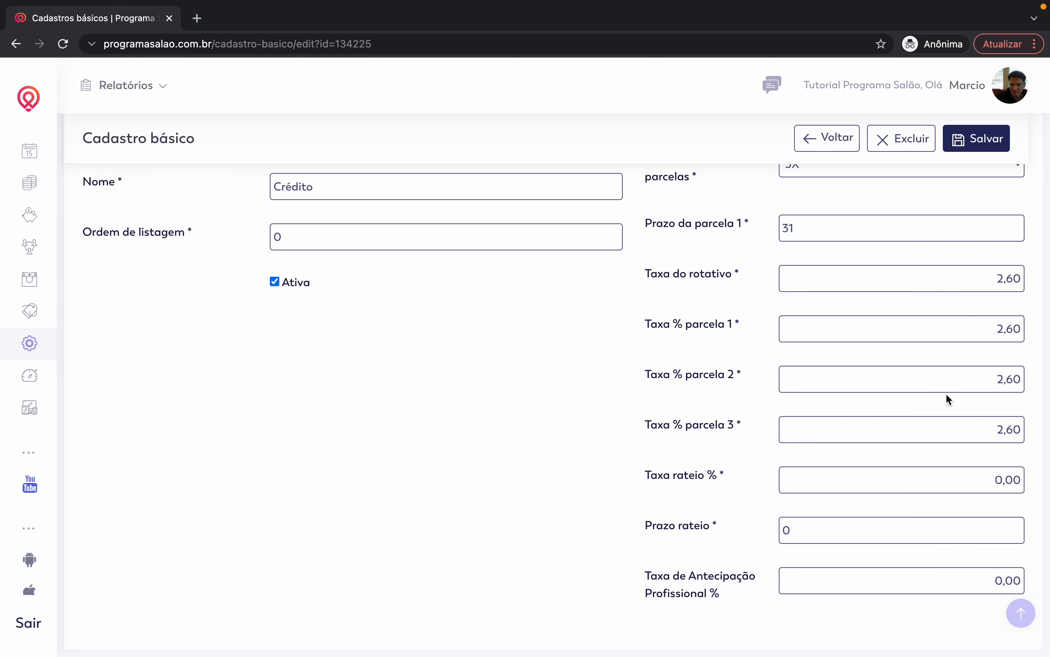
drag(644, 326, 737, 434)
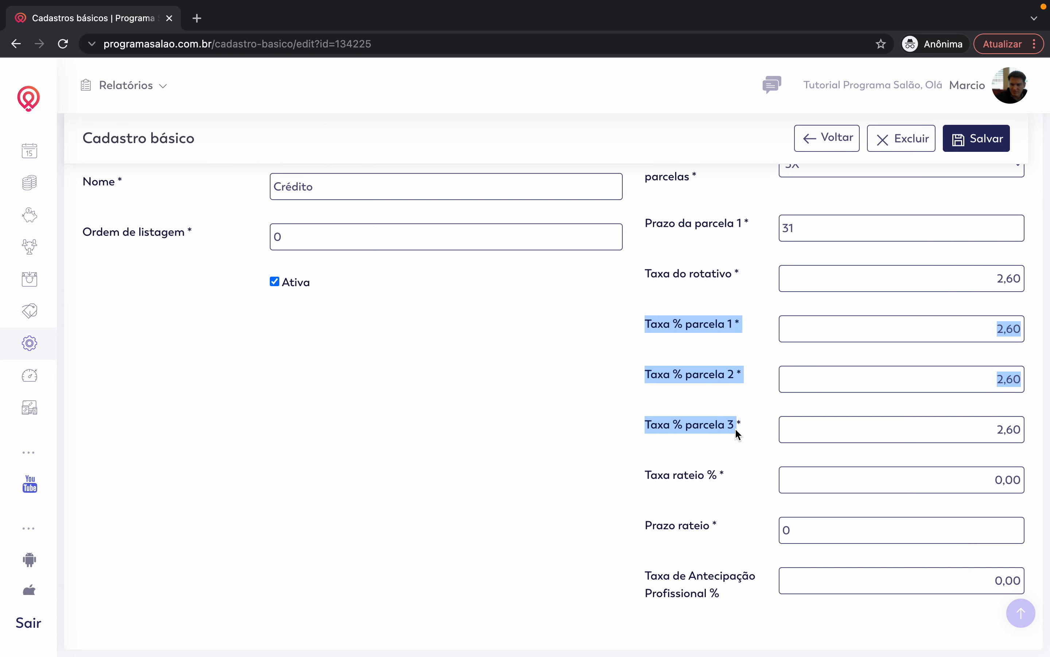
click(739, 430)
- Set the Taxa rateio % of the Crédito payment method to 3,00
scroll(758, 430, down, 1)
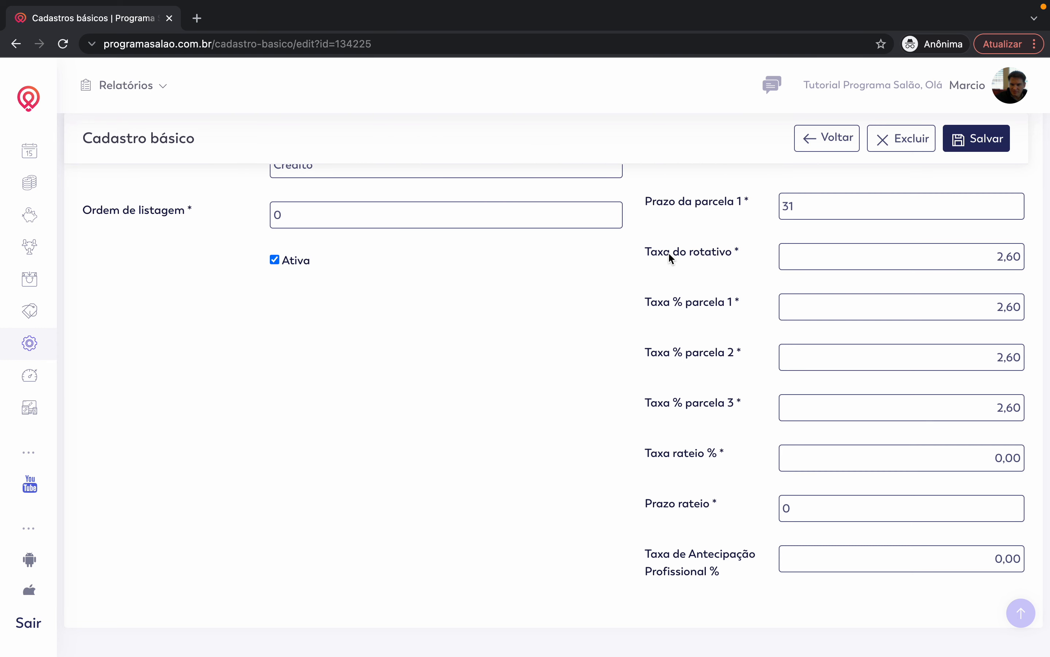
click(662, 456)
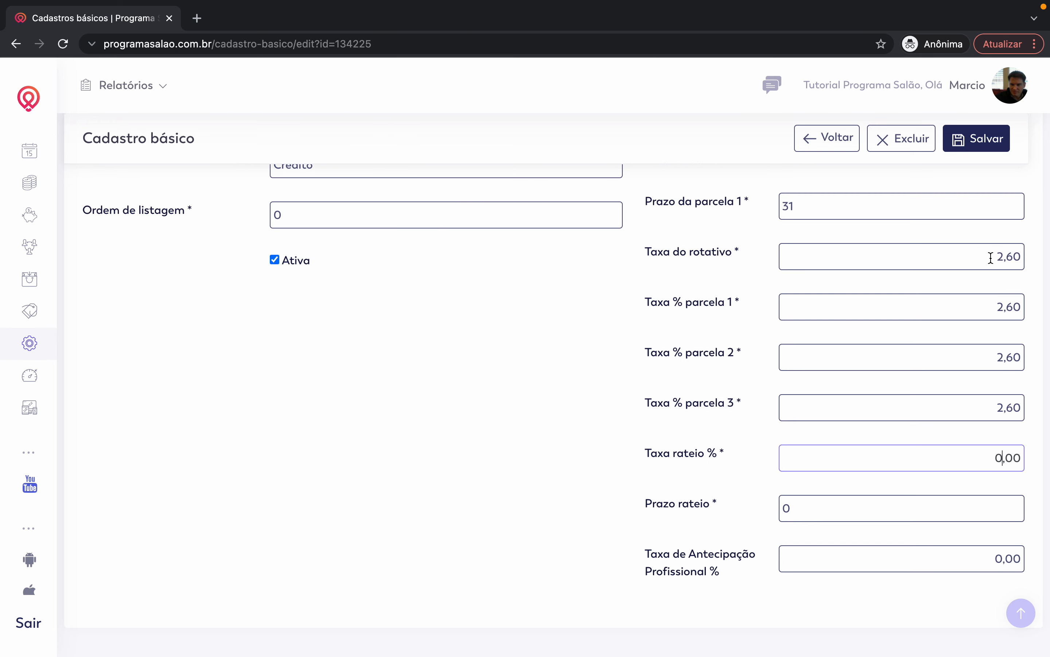
key(BackSpace)
text(3)
click(742, 488)
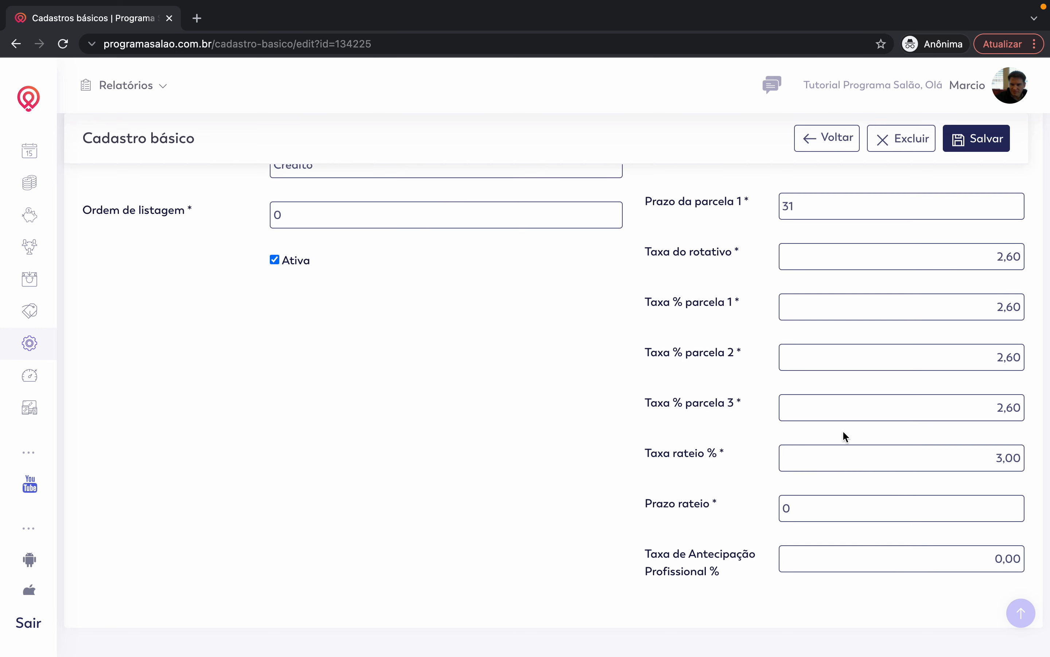
drag(647, 454, 724, 454)
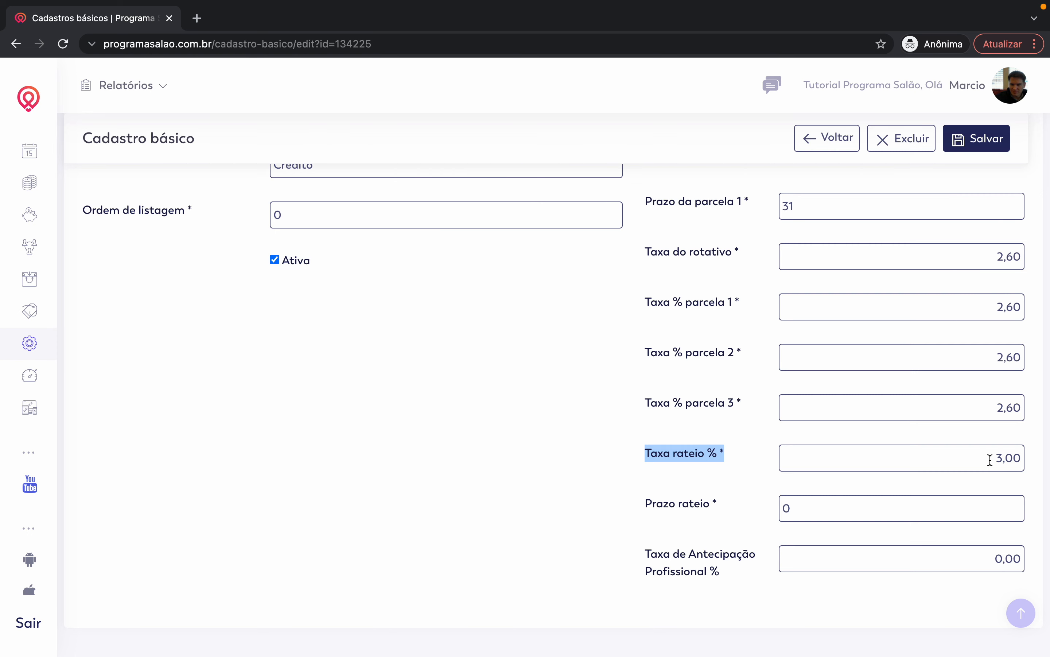
click(750, 504)
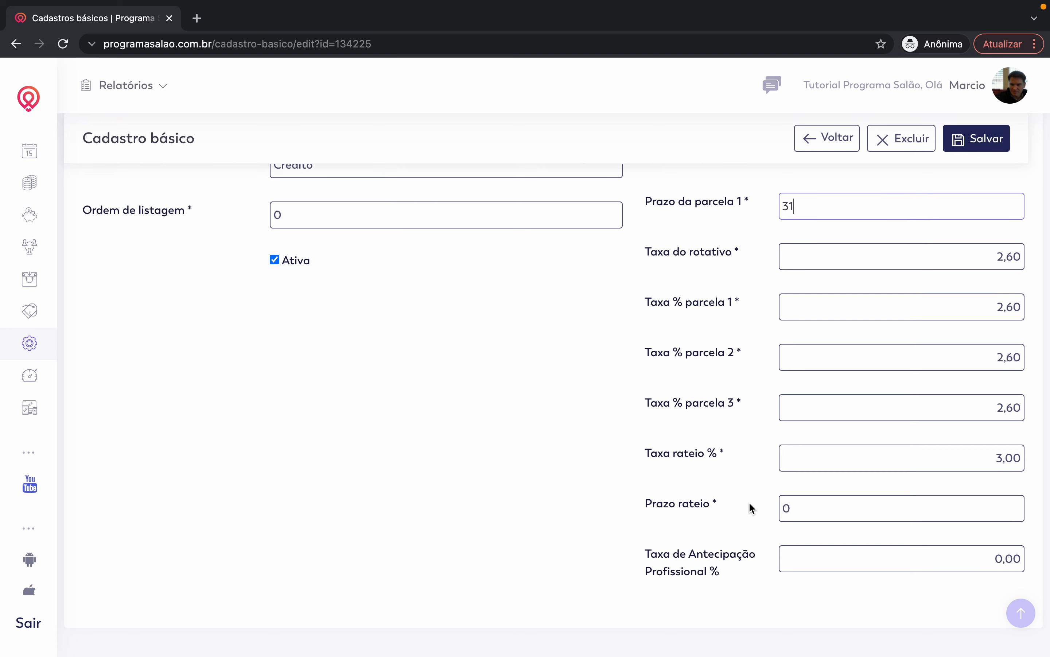
- Set the Prazo rateio of the Crédito payment method to 31
double_click(802, 504)
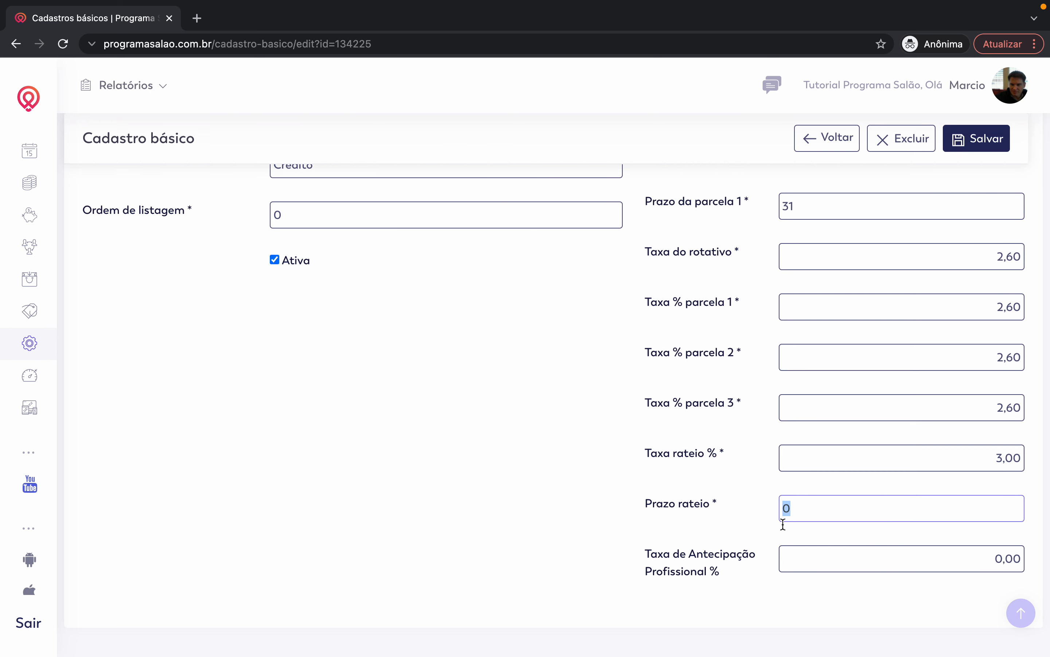
text(31)
click(608, 498)
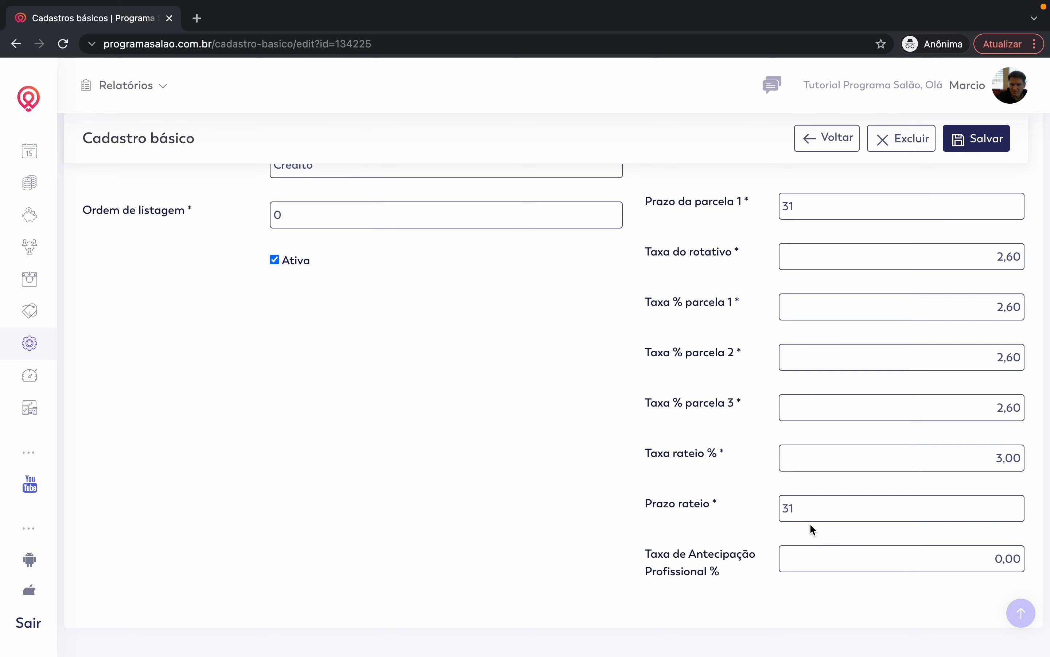
- Set the Prazo rateio of the Crédito payment method to 0
double_click(803, 505)
text(0)
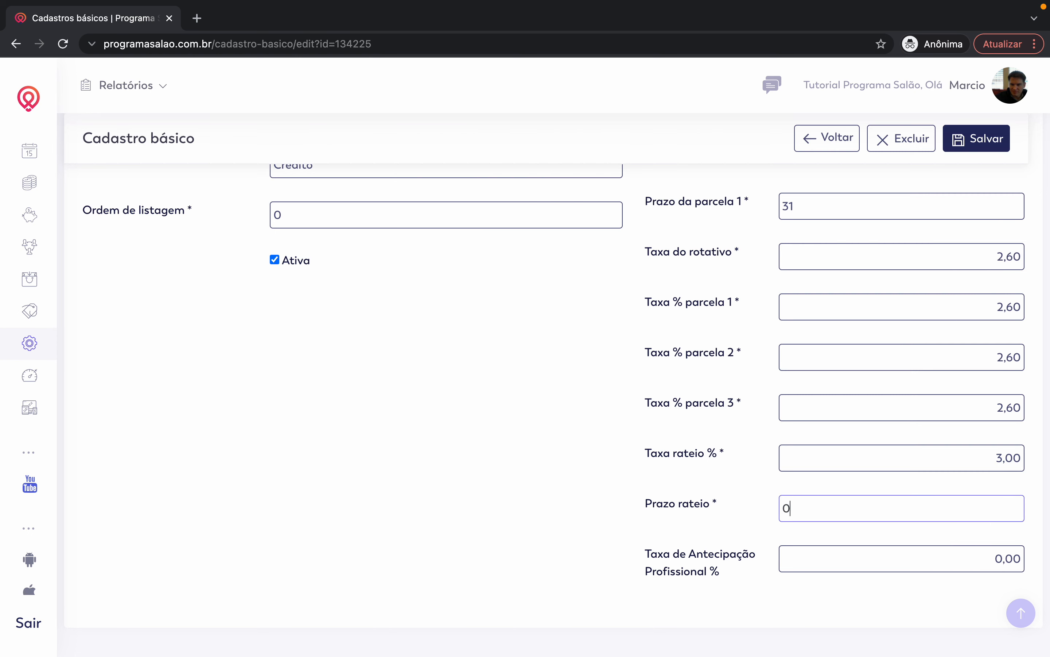
click(715, 503)
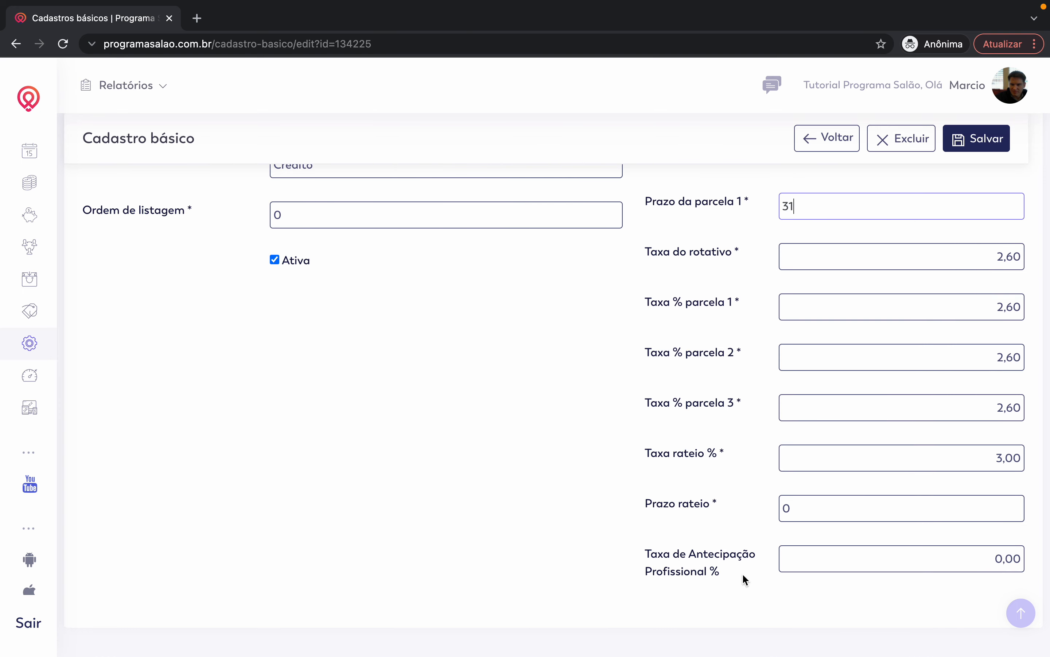
- Set the Prazo rateio of the Crédito payment method to 31
click(827, 563)
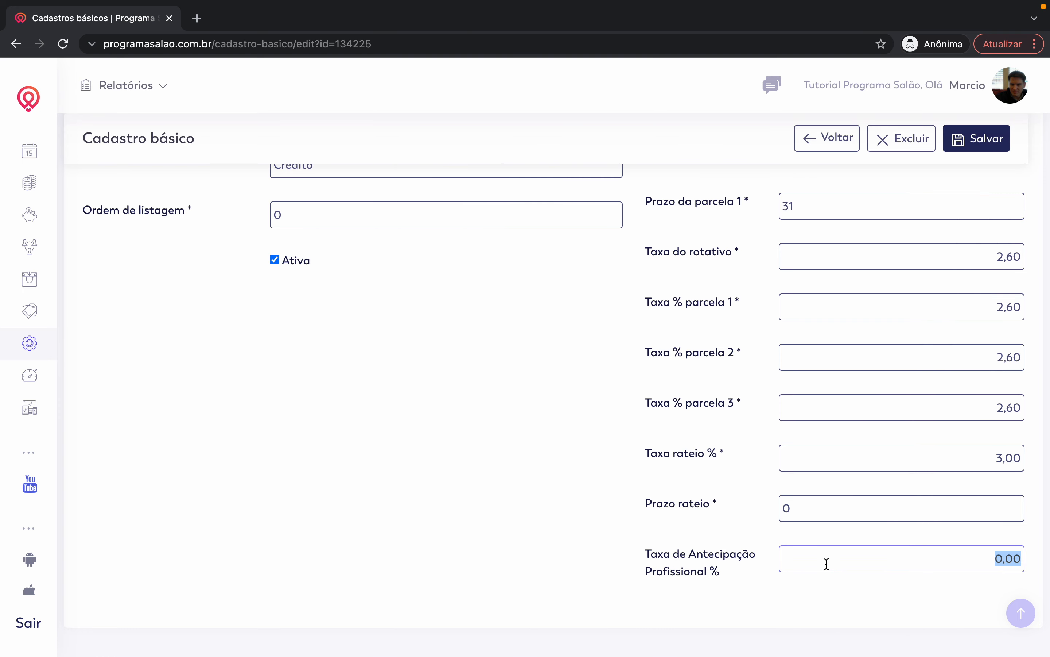
click(806, 499)
text(31)
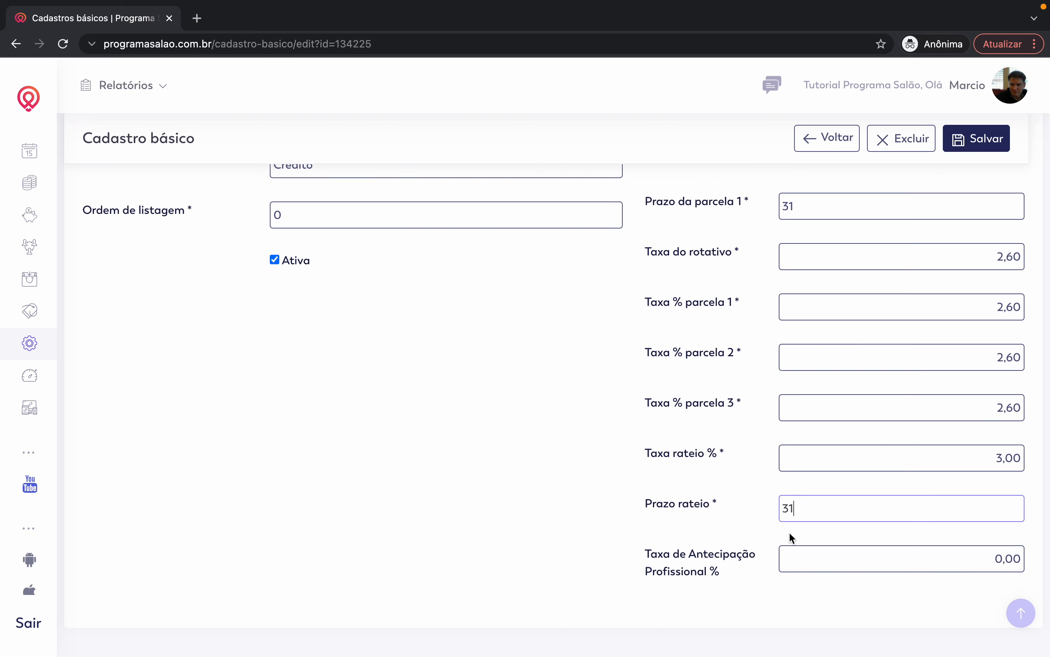
drag(657, 505, 717, 506)
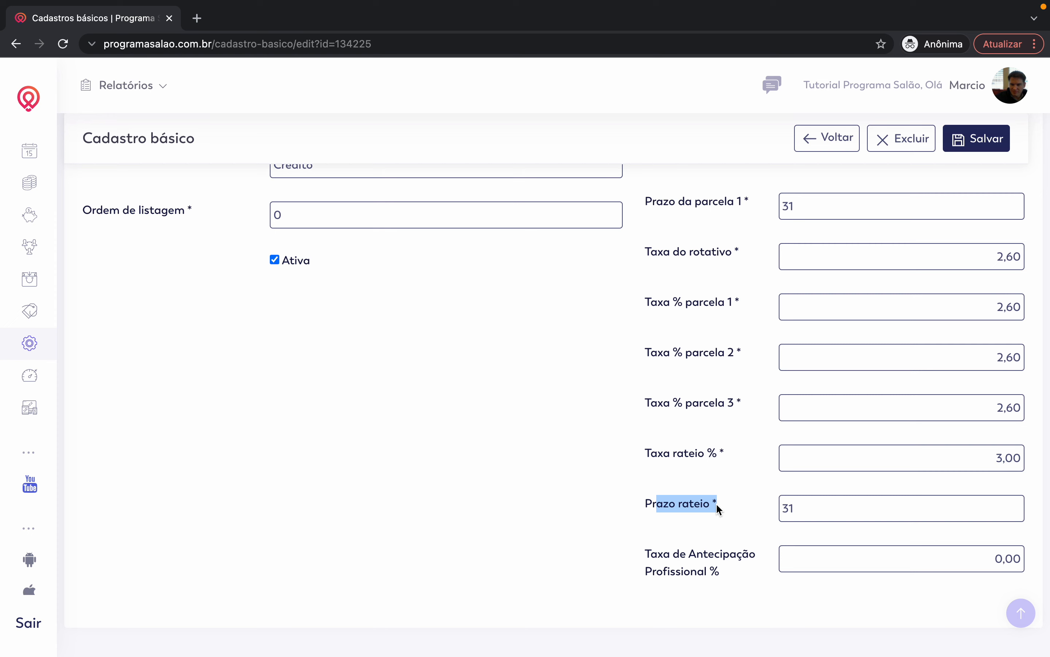
- Set the Taxa de Antecipação Profissional % of the Crédito payment method to 5,00
click(833, 554)
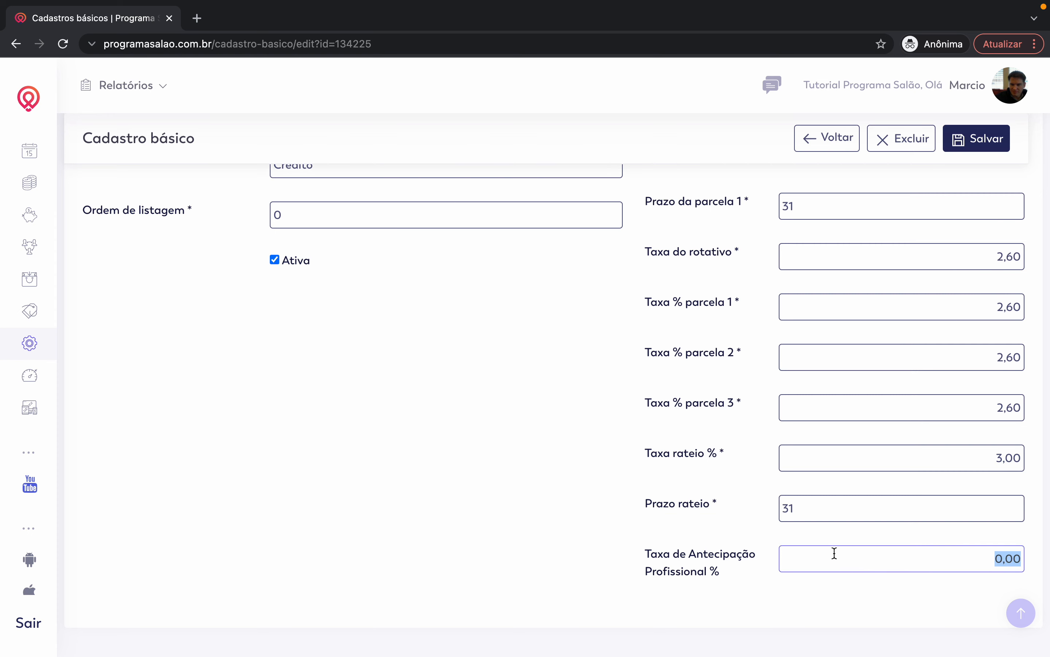
text(5)
click(827, 535)
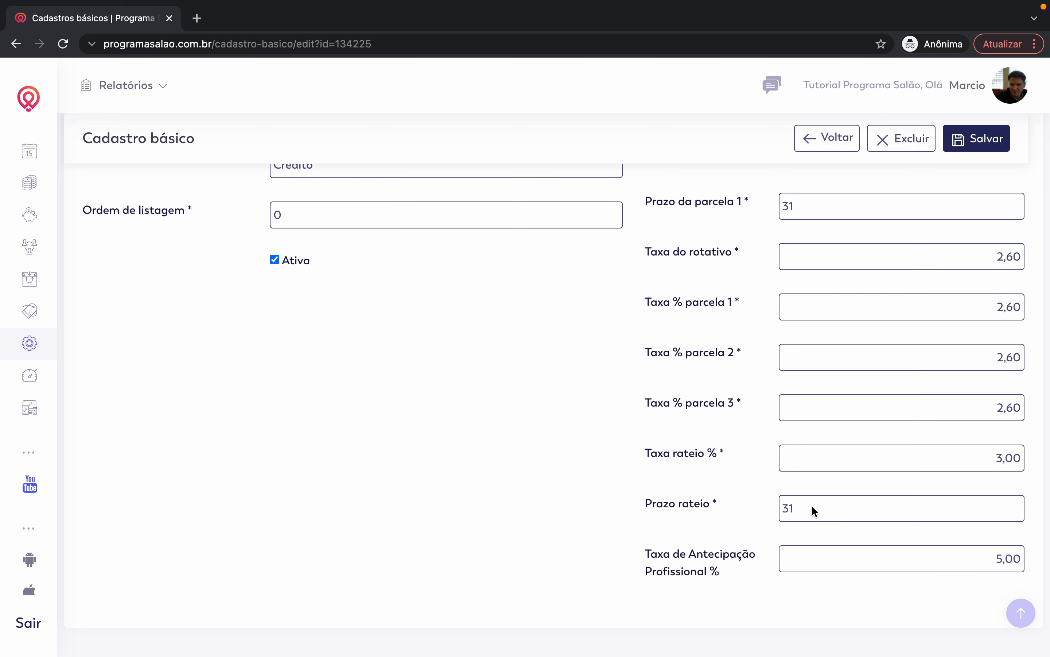
double_click(853, 508)
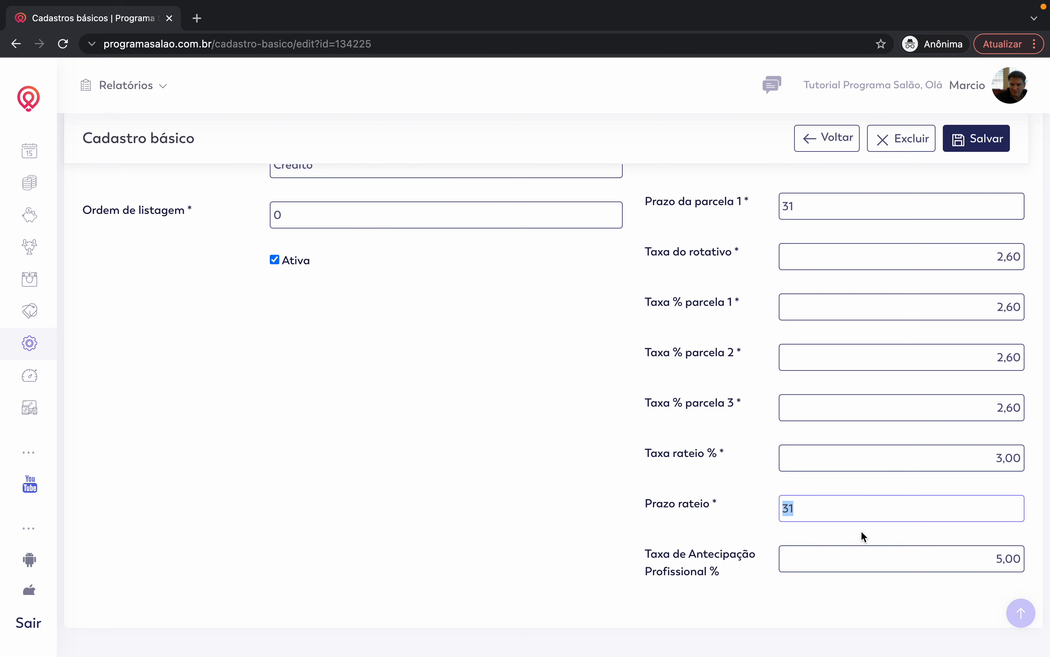
double_click(912, 554)
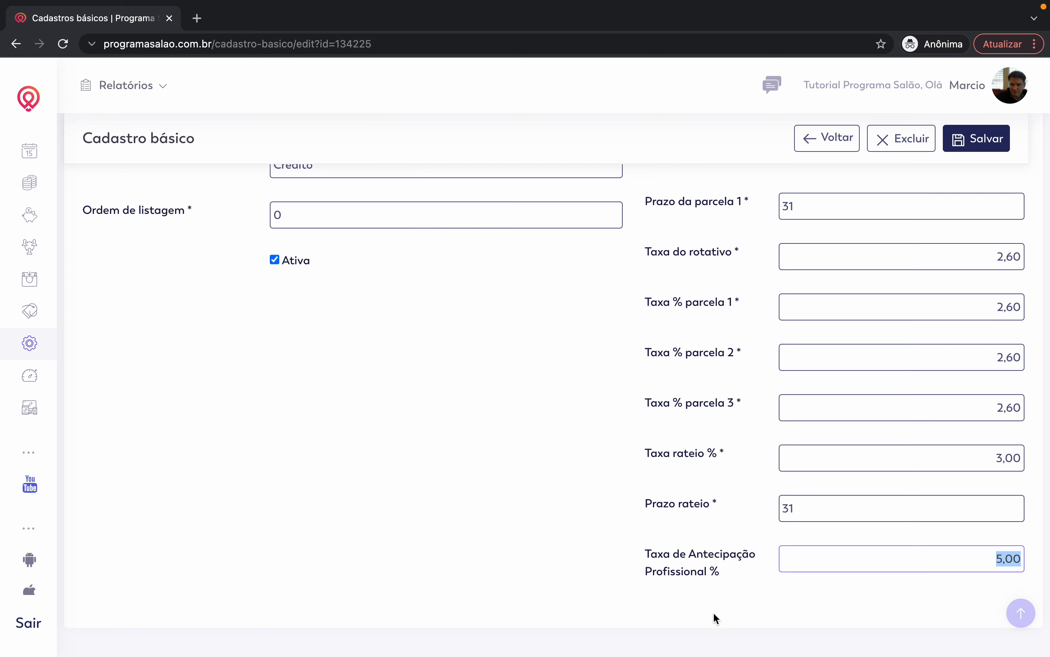
click(935, 541)
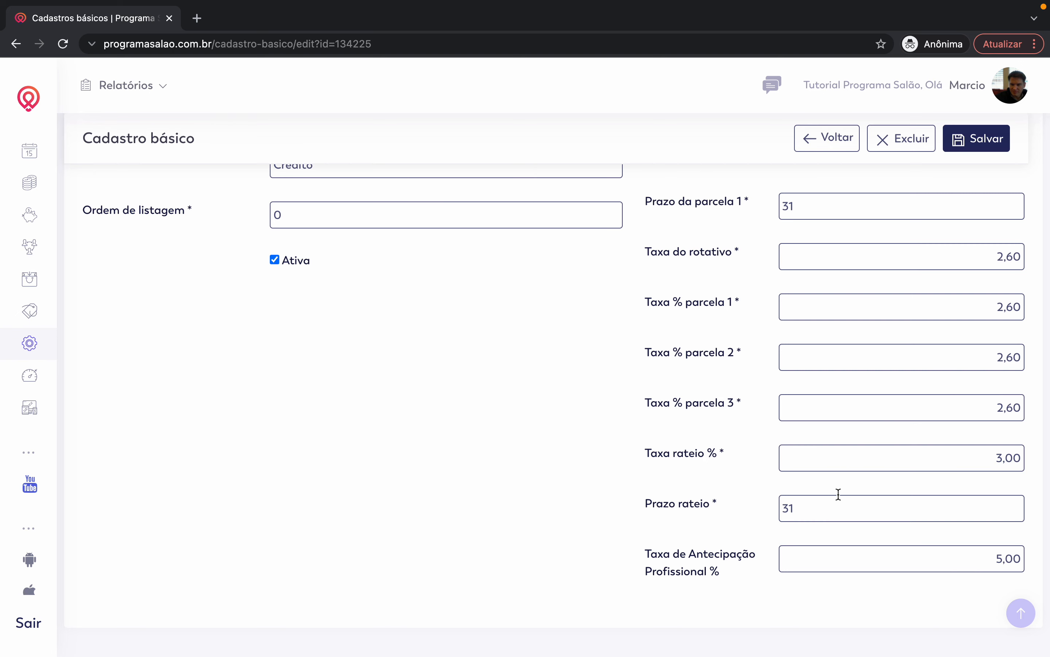
- Set the Prazo rateio of the Crédito payment method to 0 and save the record
double_click(848, 506)
text(0)
click(975, 149)
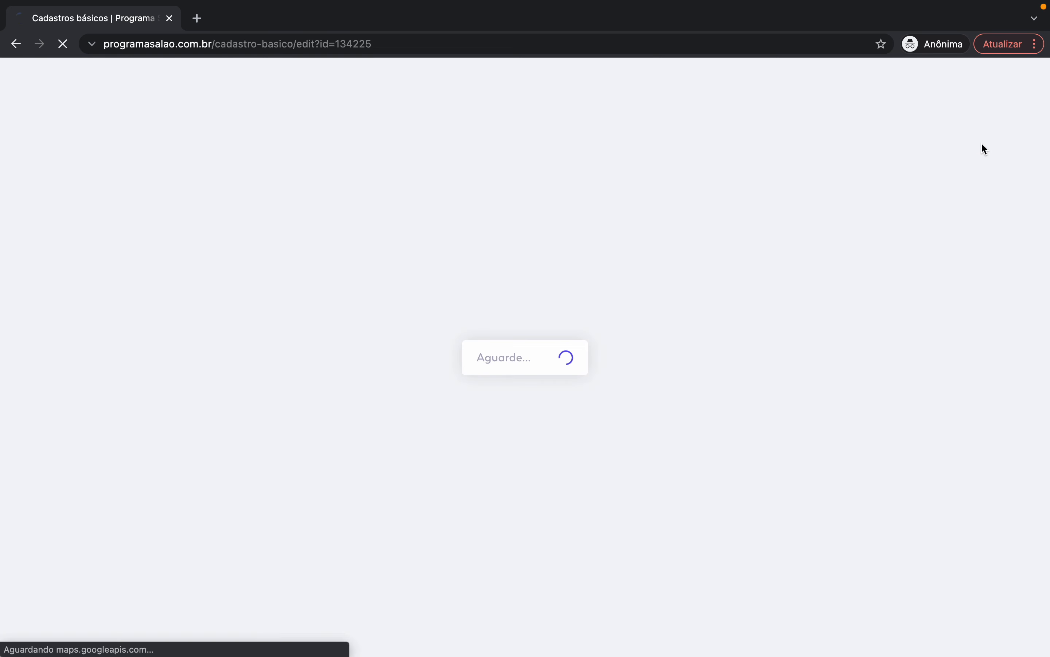
click(526, 441)
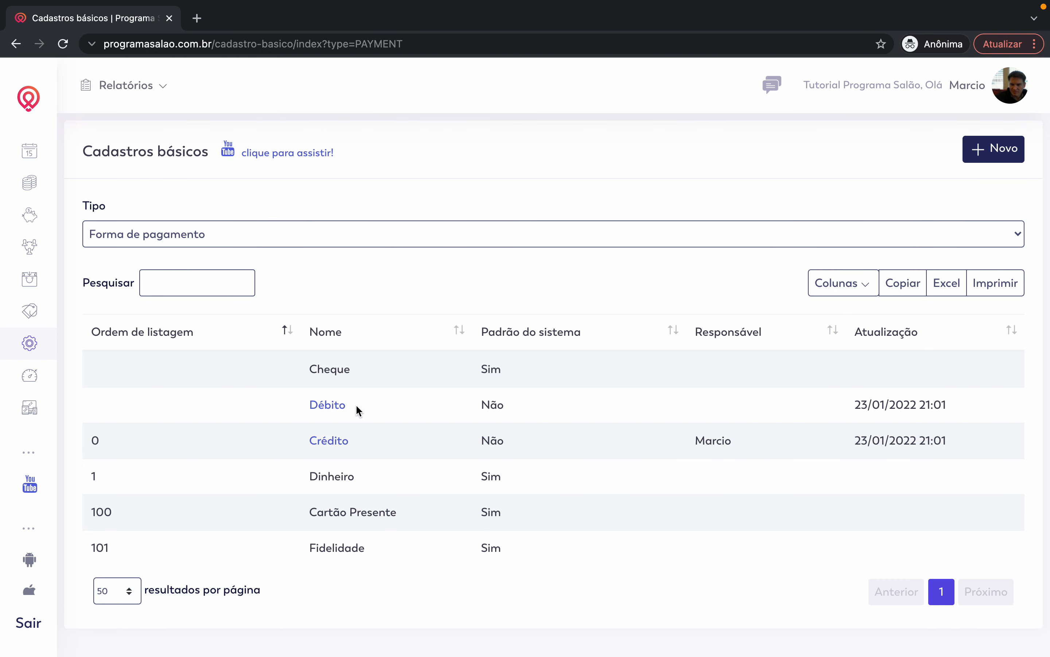
- Open the Débito payment method and set its Prazo da parcela 1 to 1 and Taxa do rotativo to 1,70
click(328, 405)
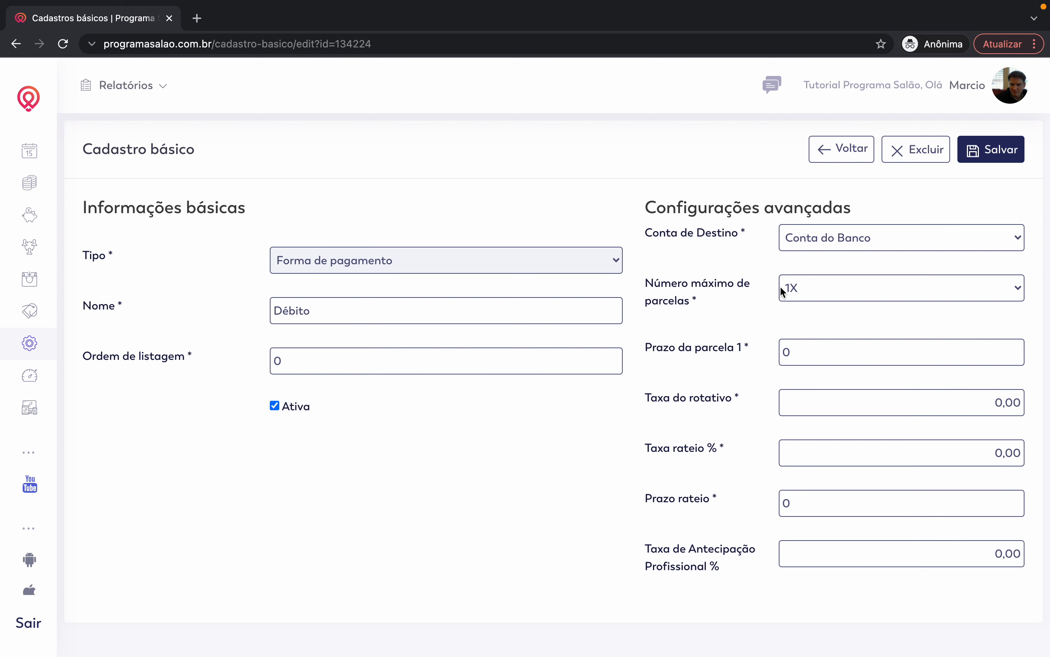
double_click(817, 360)
text(1)
click(893, 376)
click(974, 404)
text(1,7)
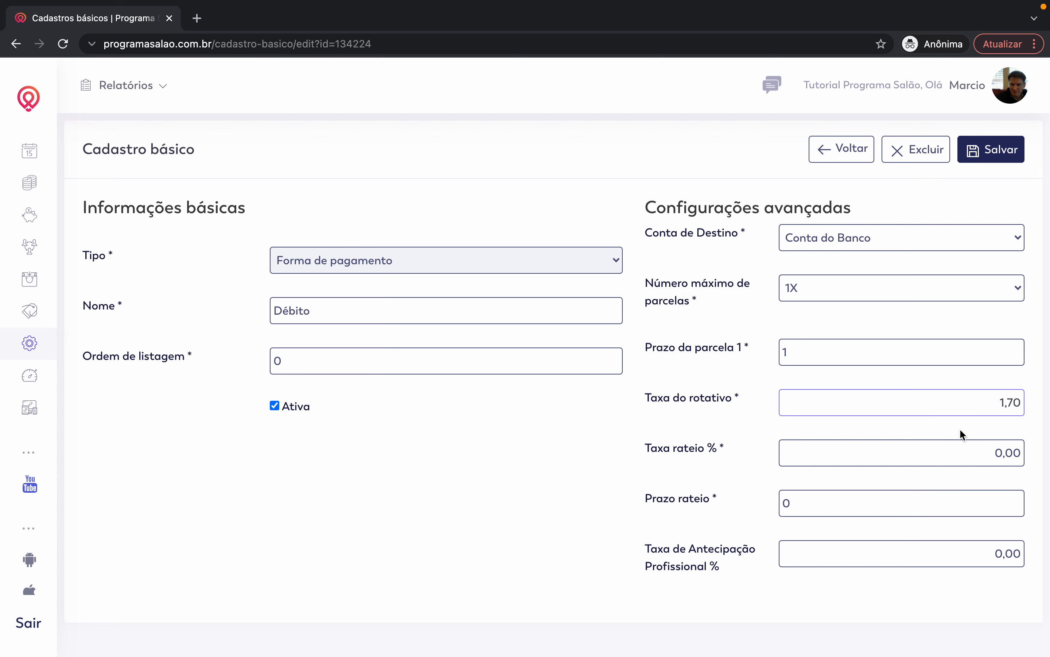
- Set the Taxa rateio % of the Débito payment method to 2,00 and save the record
click(974, 454)
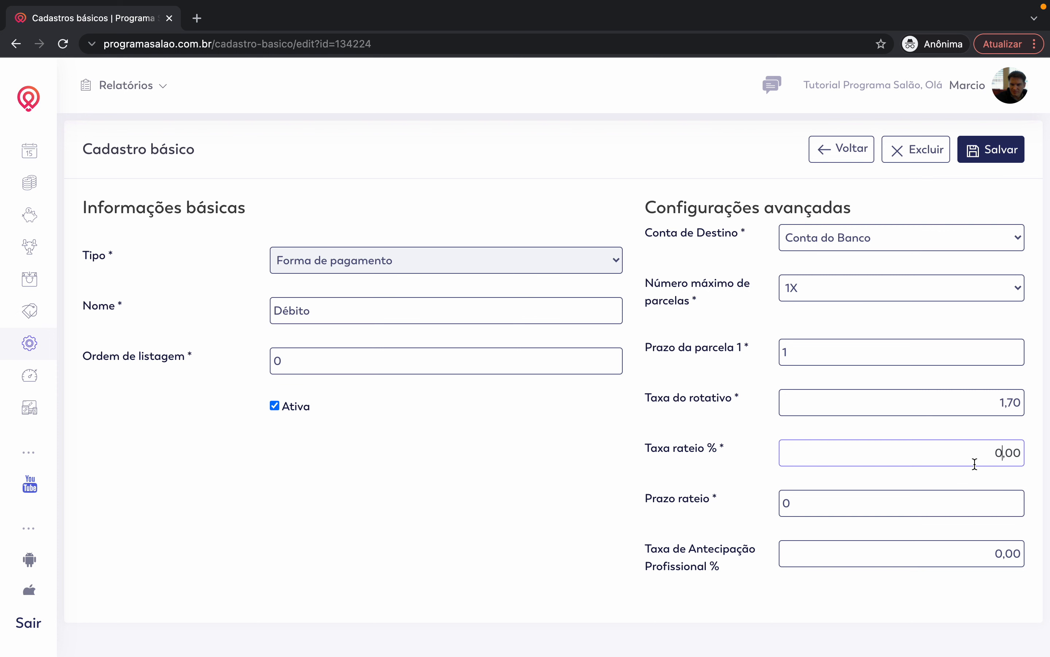
text(2)
click(939, 495)
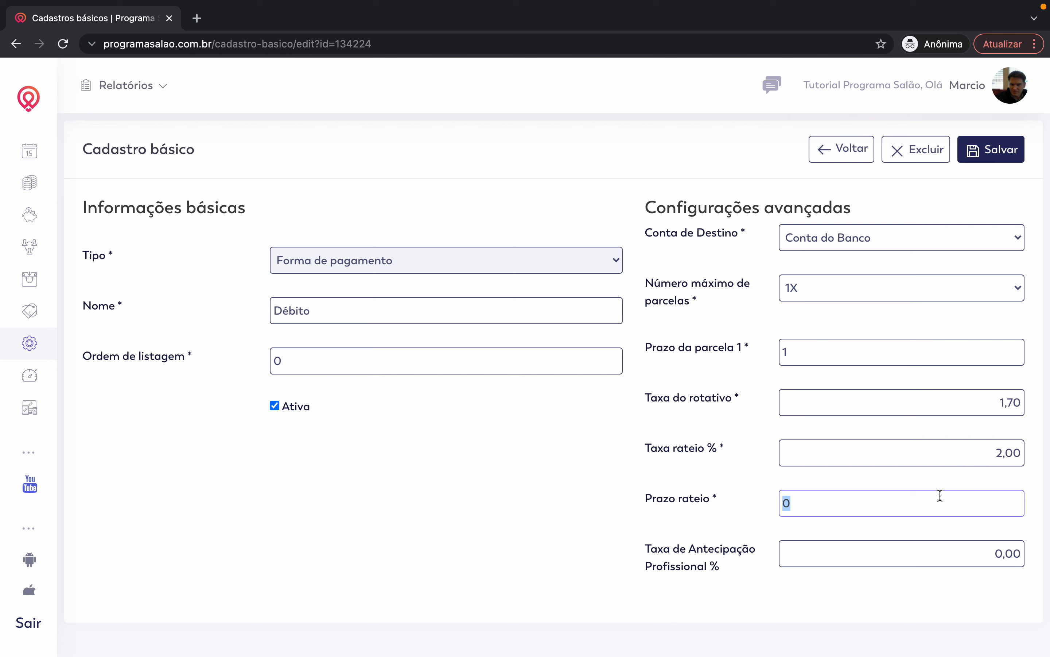
click(923, 561)
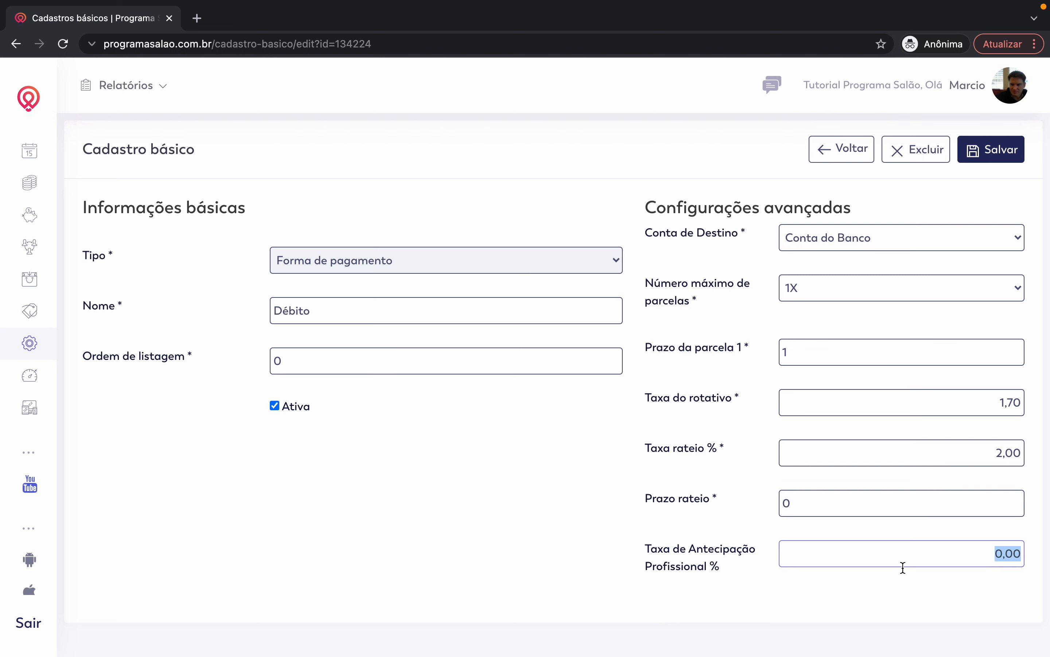
click(496, 530)
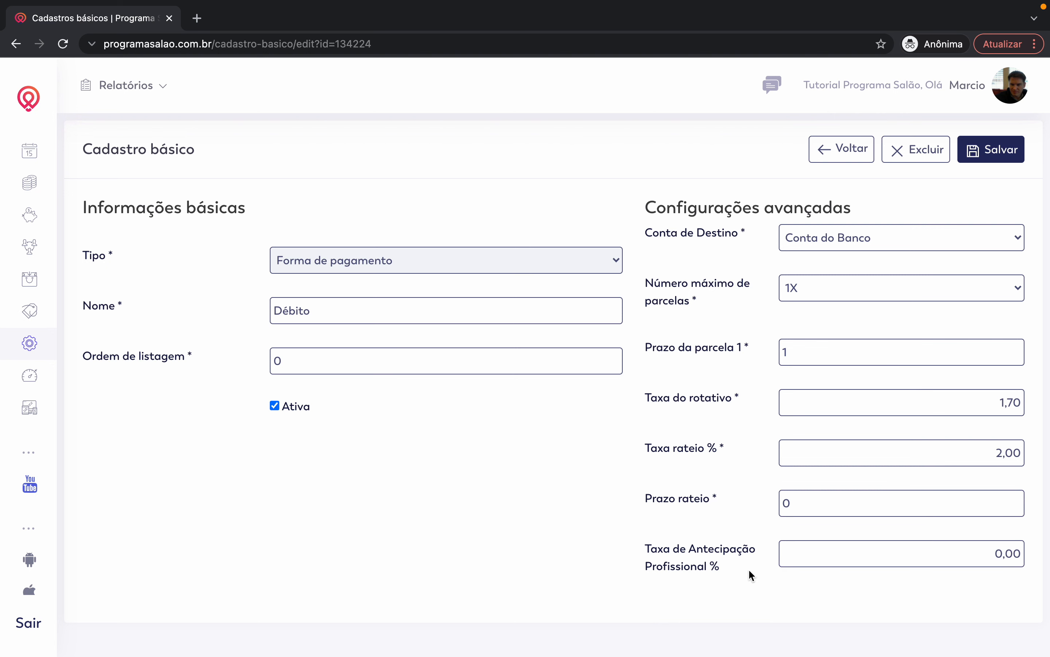
click(312, 360)
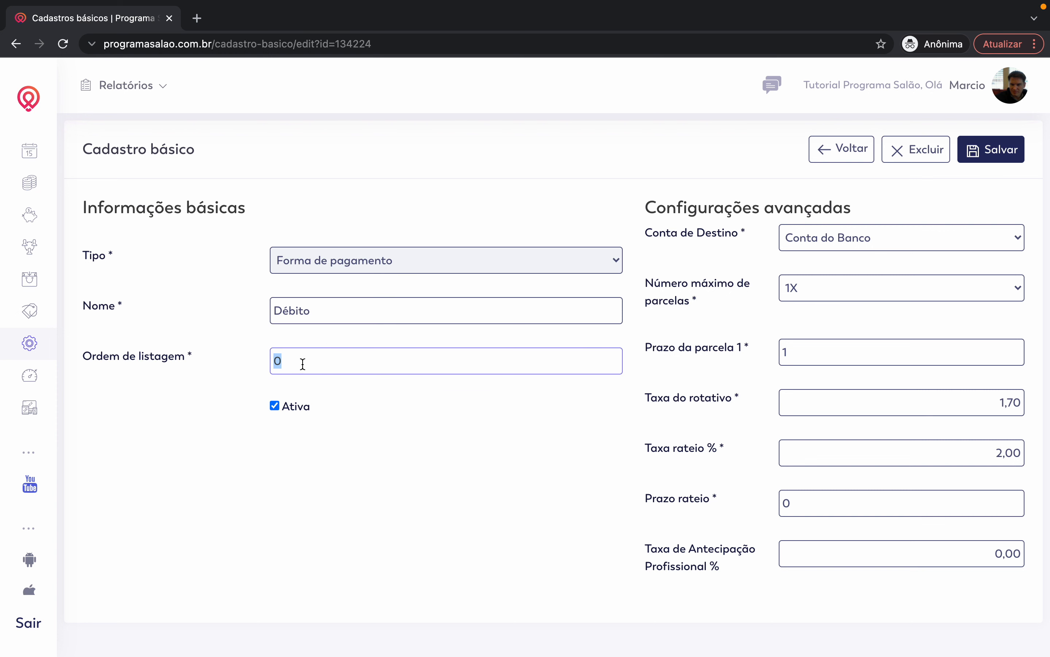
click(973, 153)
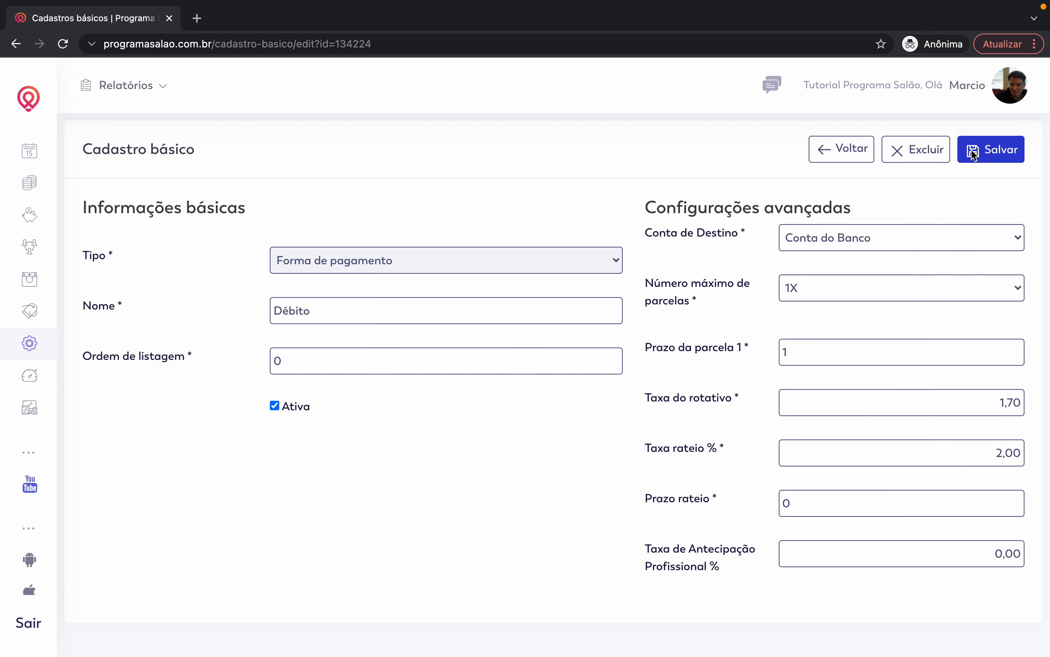
click(544, 452)
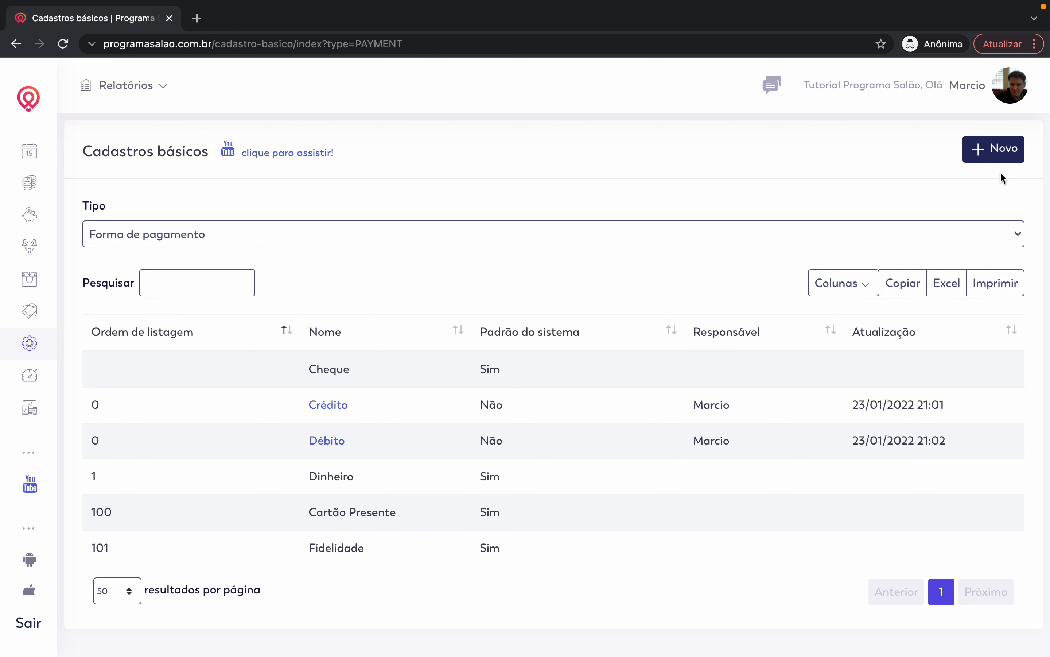
- Start a new payment method named PIX with Conta do Banco as its destination account
click(1005, 158)
click(464, 301)
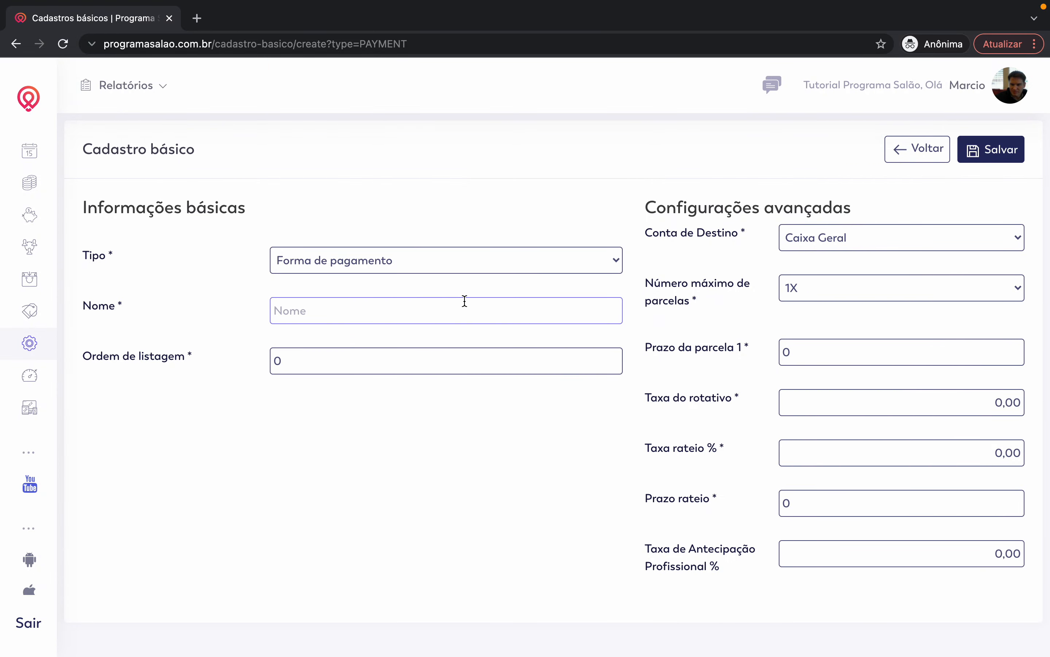
text(PIX)
click(822, 290)
click(821, 291)
click(865, 242)
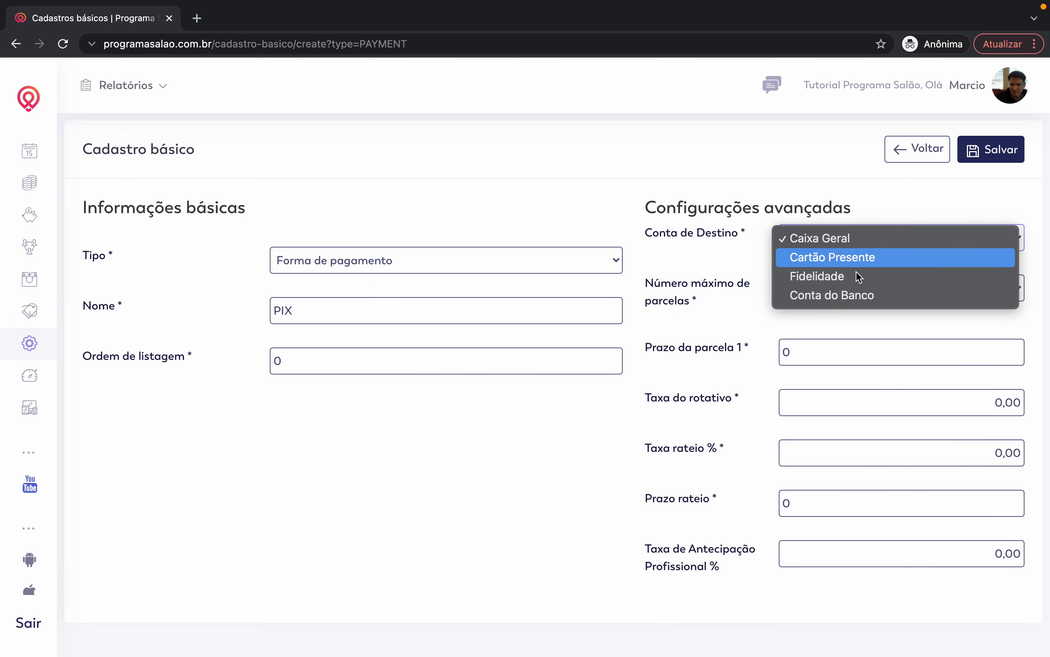
click(825, 294)
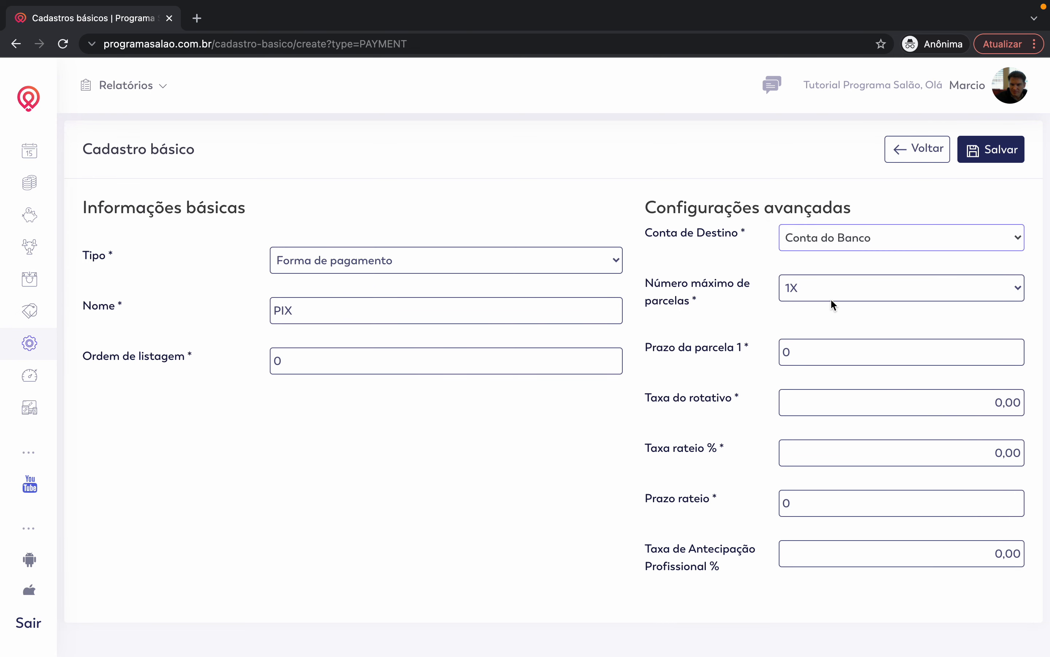
- Save the new PIX payment method
click(828, 349)
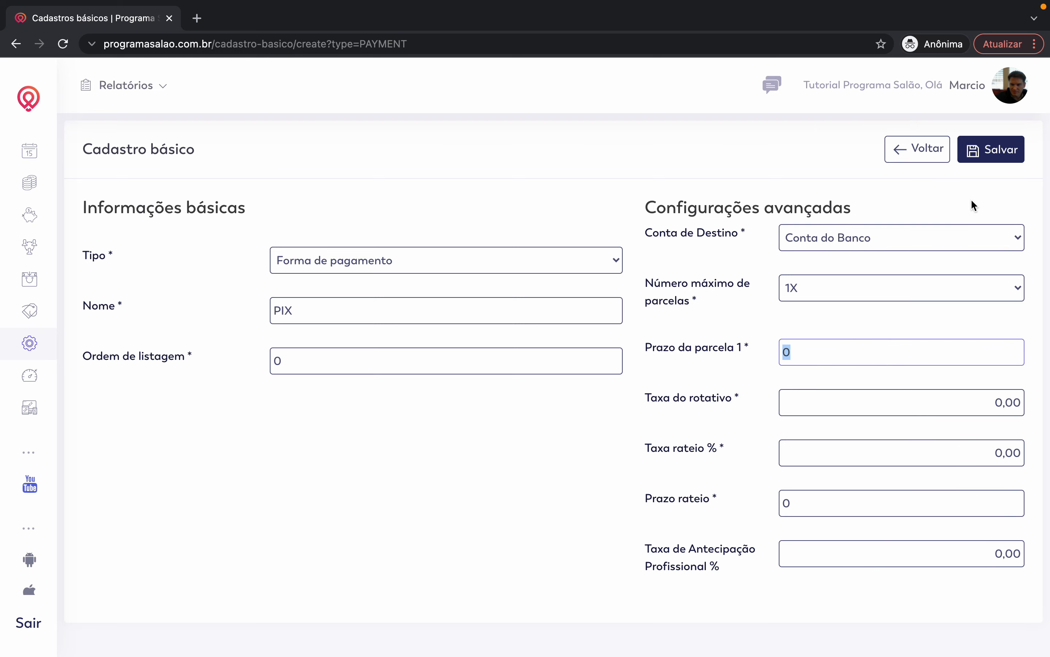
click(1004, 161)
click(532, 440)
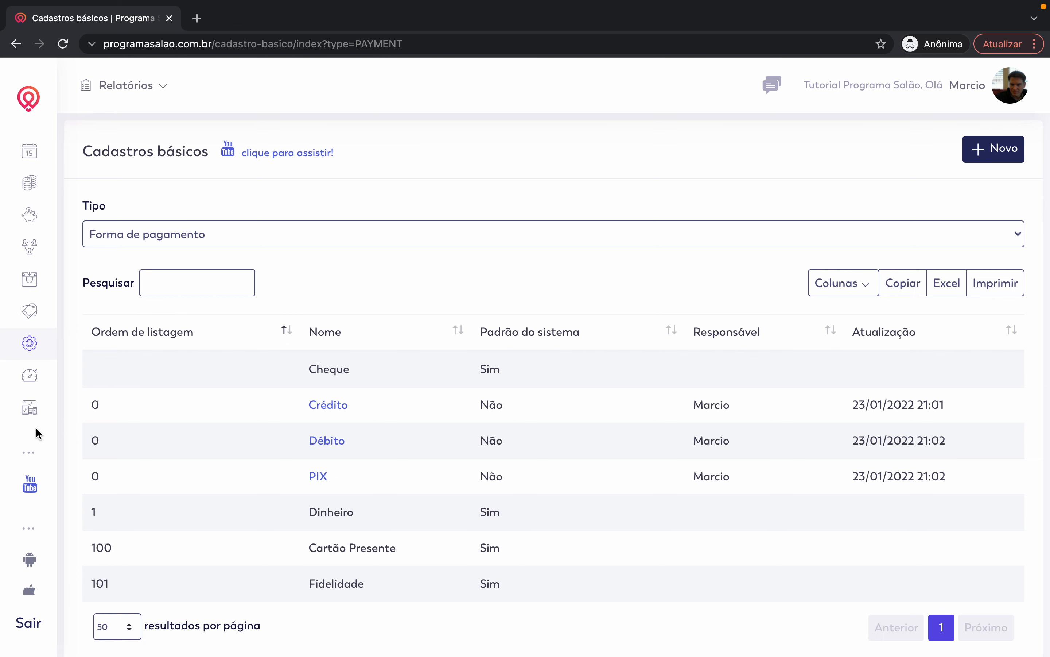
- Switch the basic records list to the Plano de contas type
mouse_move(40, 430)
scroll(123, 408, down, 2)
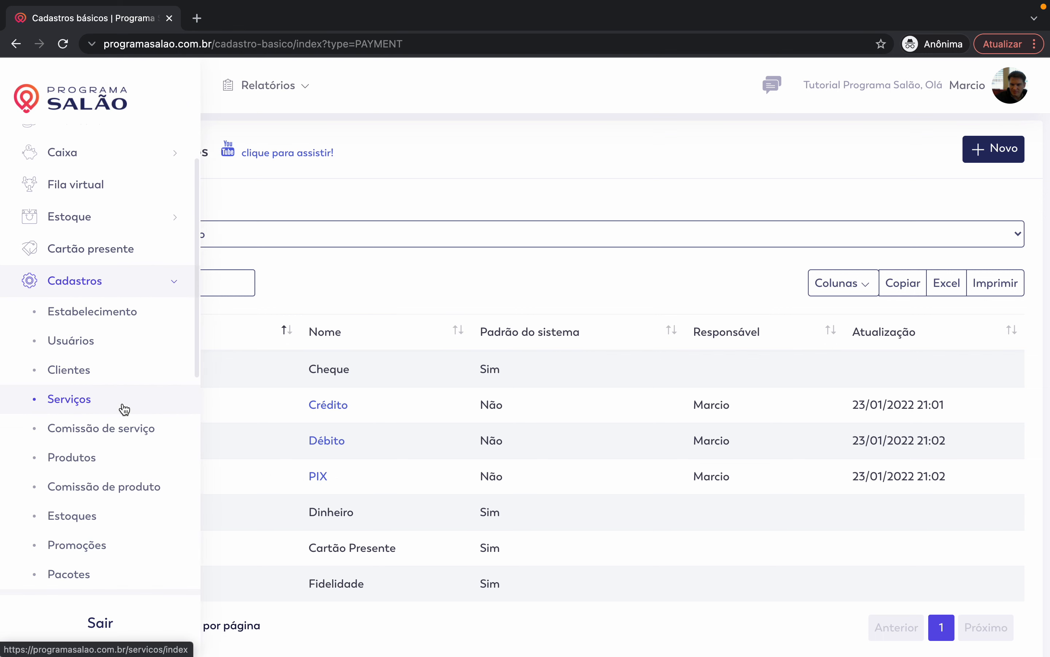
click(371, 234)
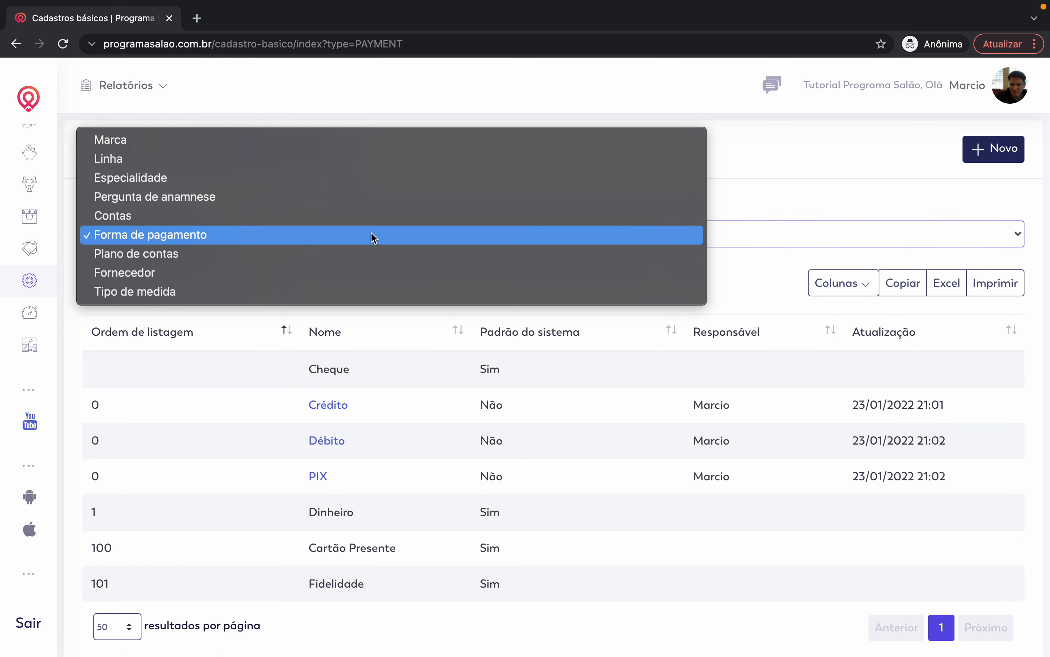
click(349, 252)
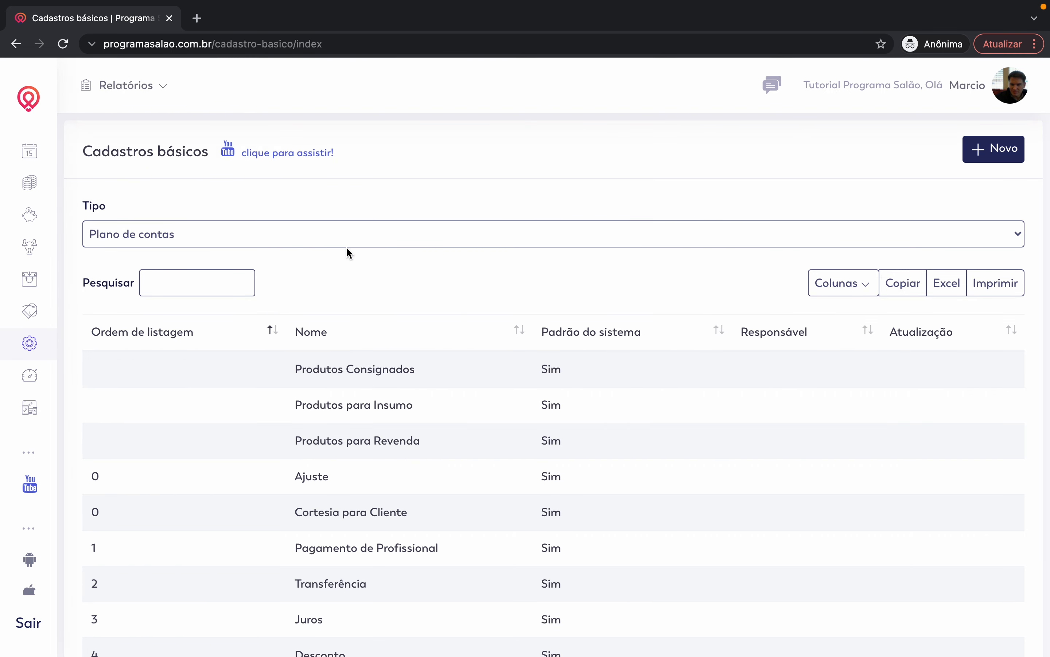
- Examine the system default entries of the Plano de contas, including the client payment, client charge and receivables anticipation accounts
scroll(527, 408, down, 6)
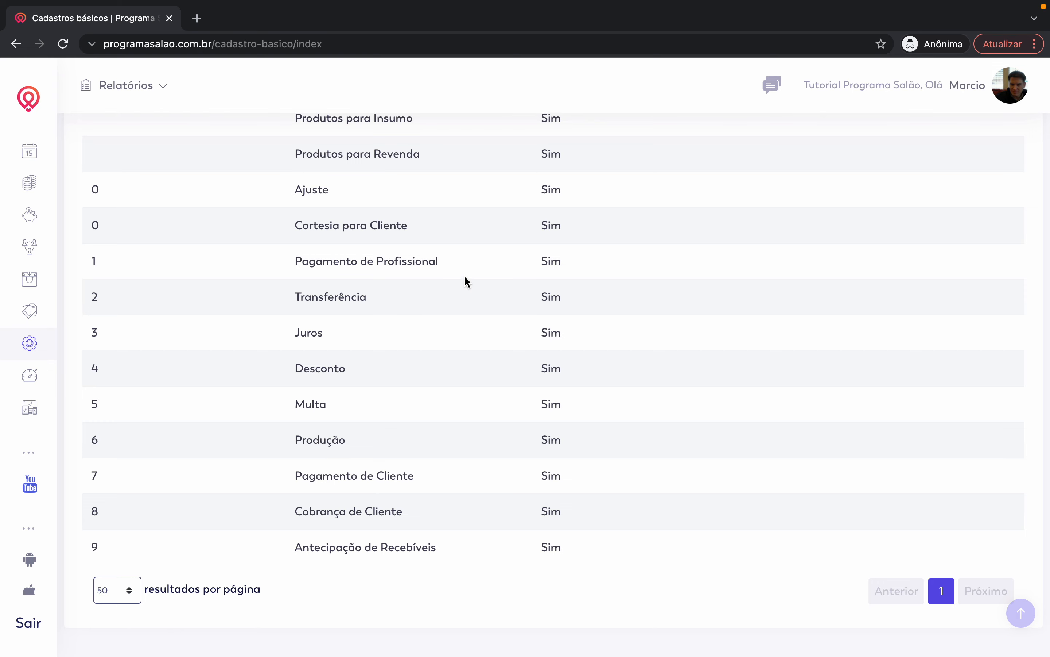
scroll(515, 310, up, 3)
scroll(514, 309, down, 1)
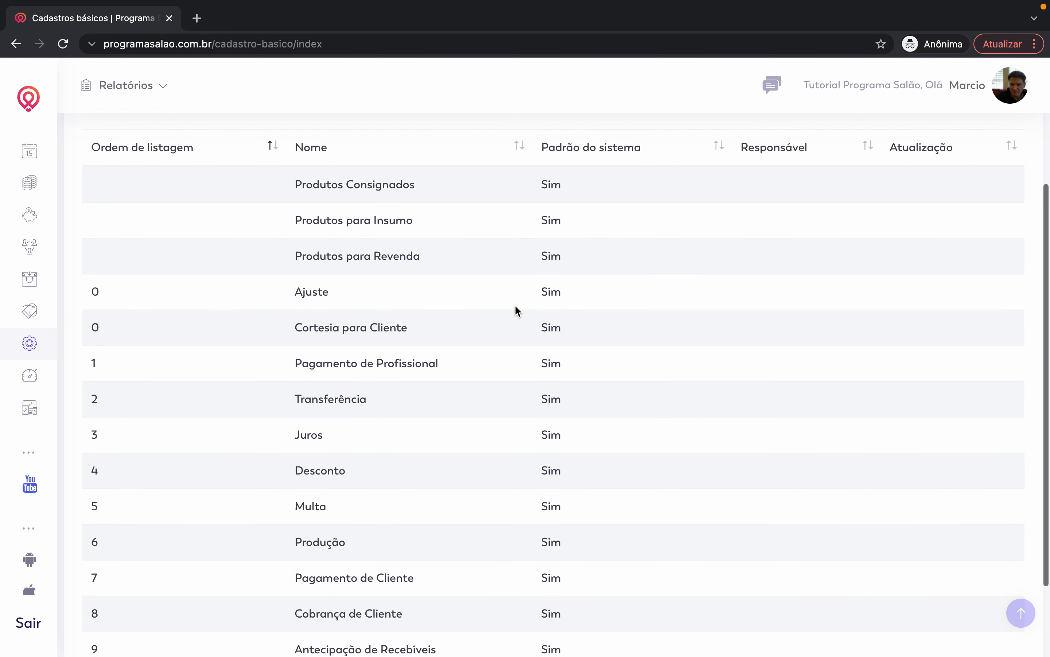
scroll(516, 309, down, 1)
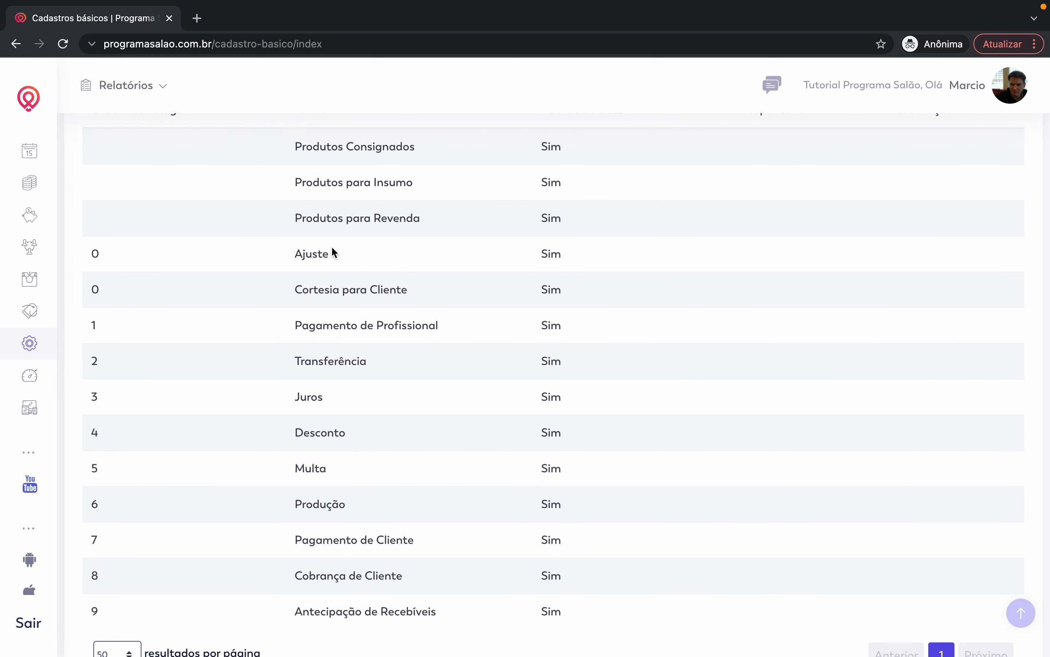
scroll(333, 490, down, 2)
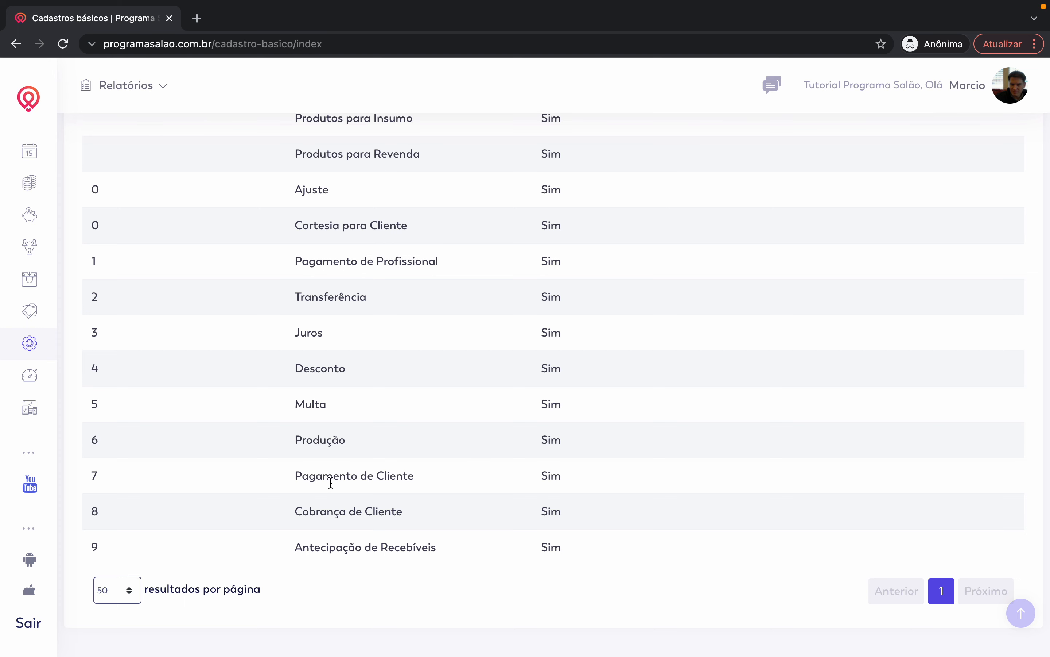
drag(316, 476, 402, 476)
drag(316, 514, 397, 512)
drag(320, 550, 399, 554)
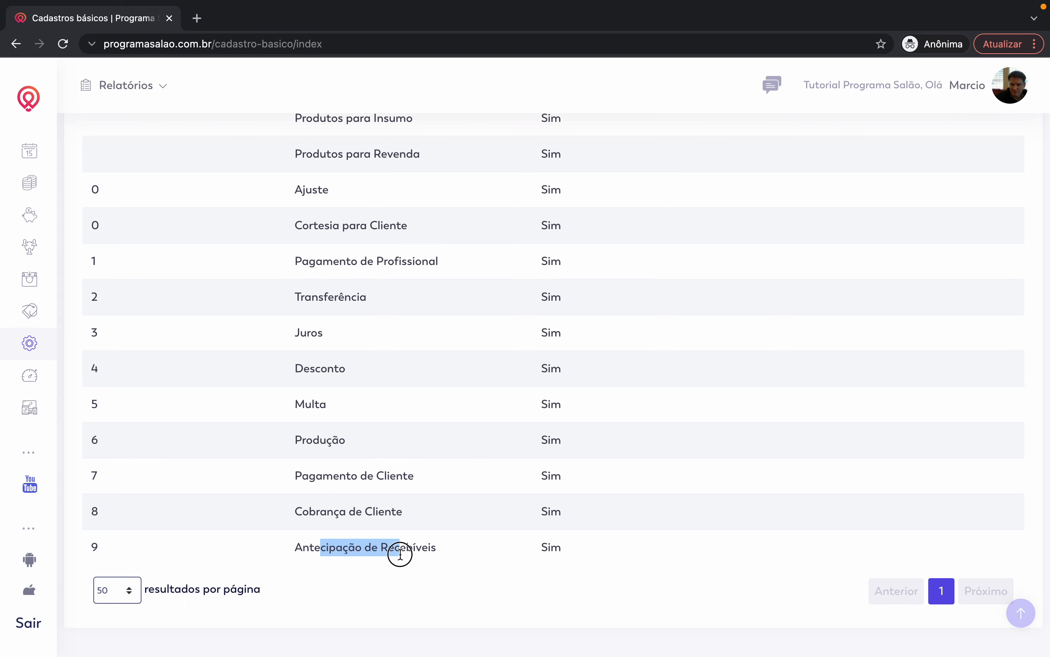
scroll(448, 344, up, 2)
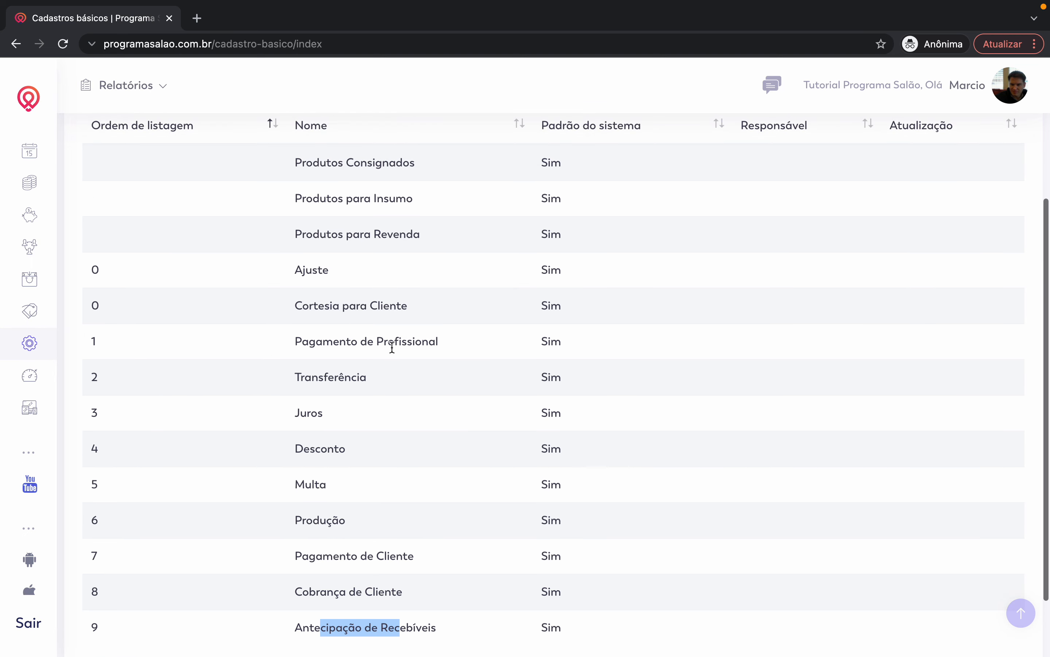
scroll(406, 347, up, 2)
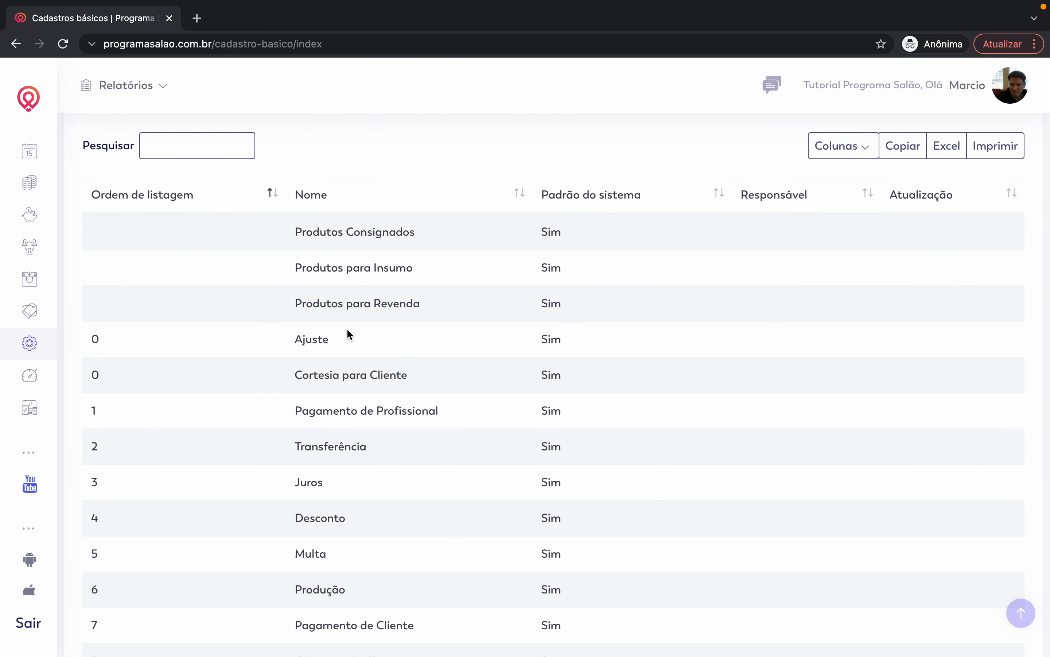
scroll(380, 305, up, 2)
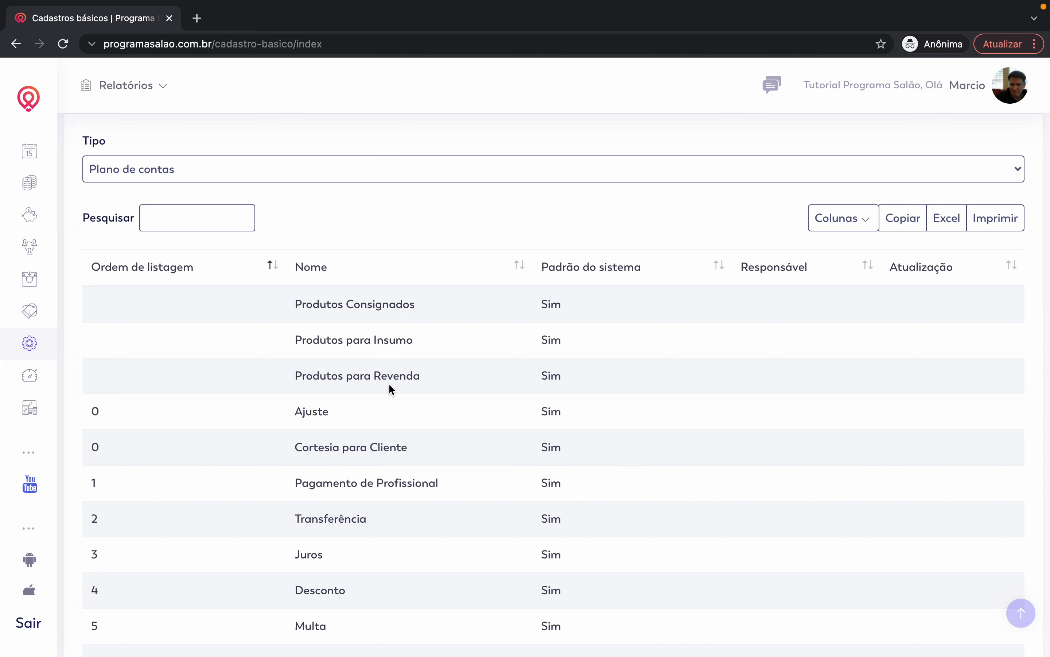
- Add an entry named Aluguel to the Plano de contas and save it
scroll(594, 419, down, 5)
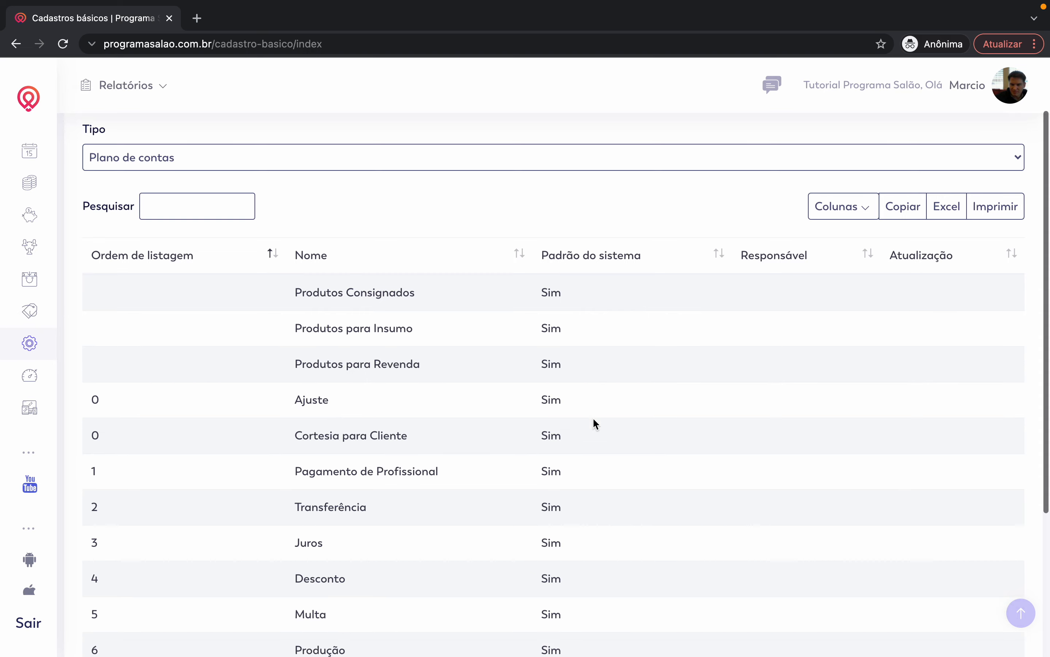
scroll(631, 448, up, 5)
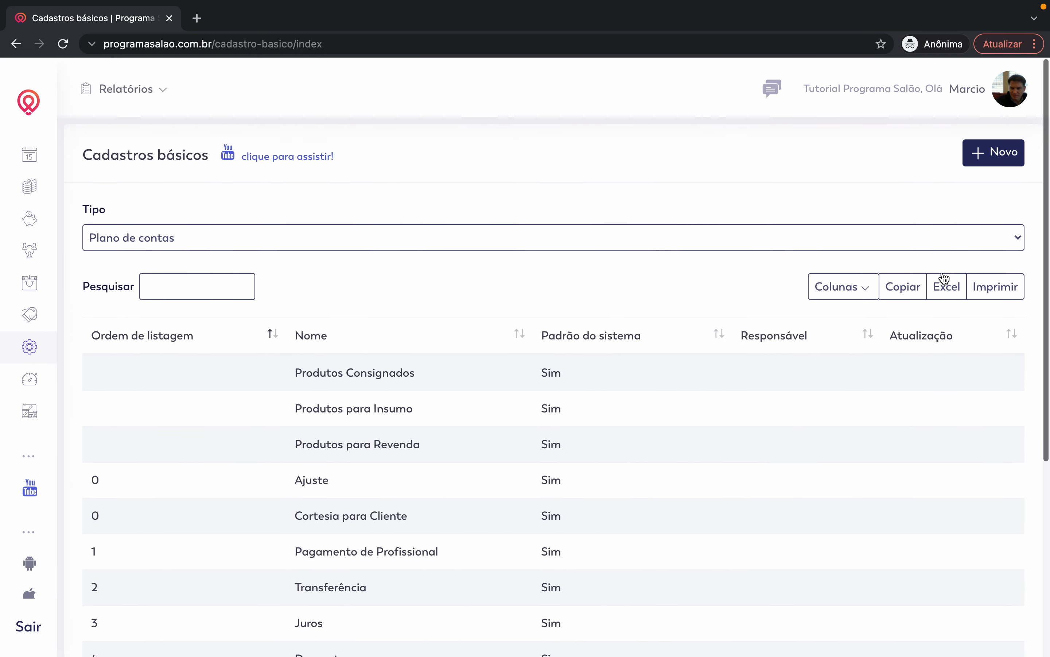
click(993, 149)
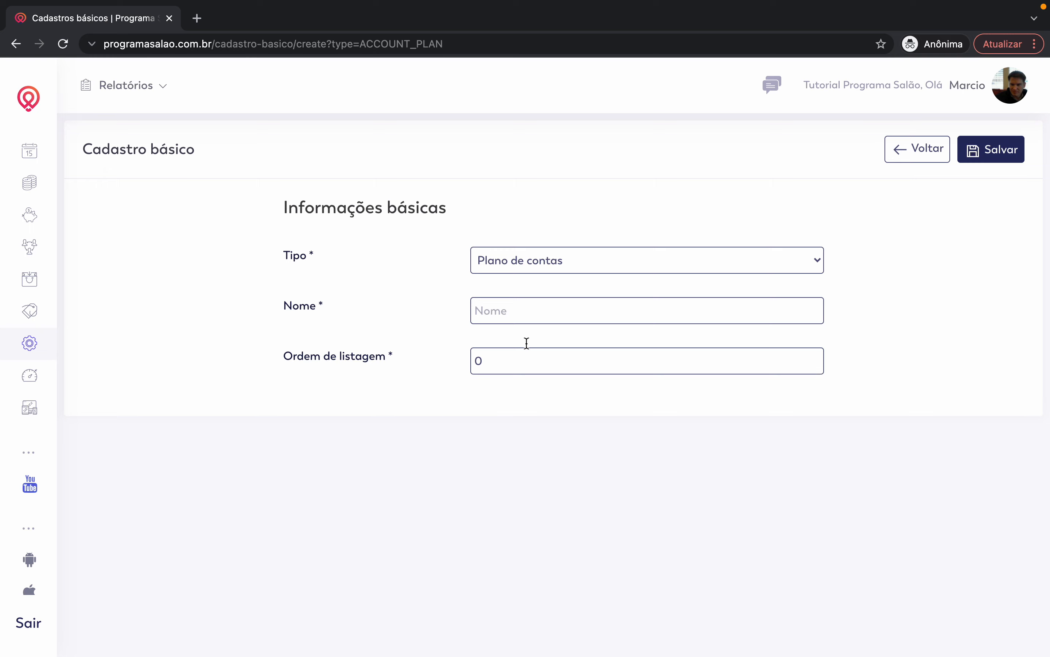
click(561, 321)
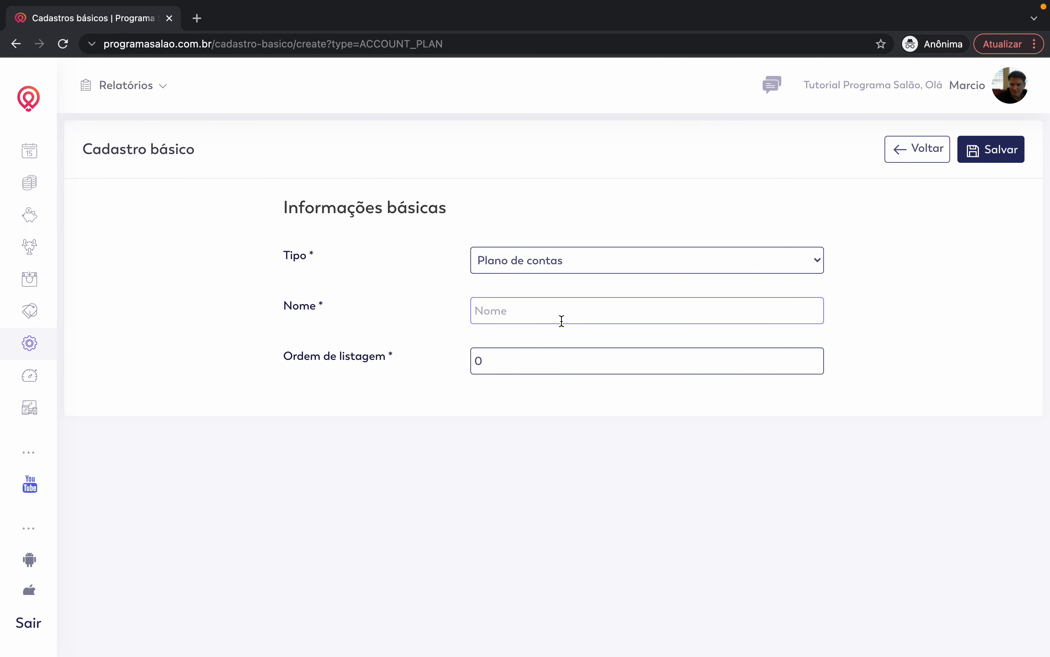
text(Aluguel)
click(565, 364)
click(997, 148)
click(516, 449)
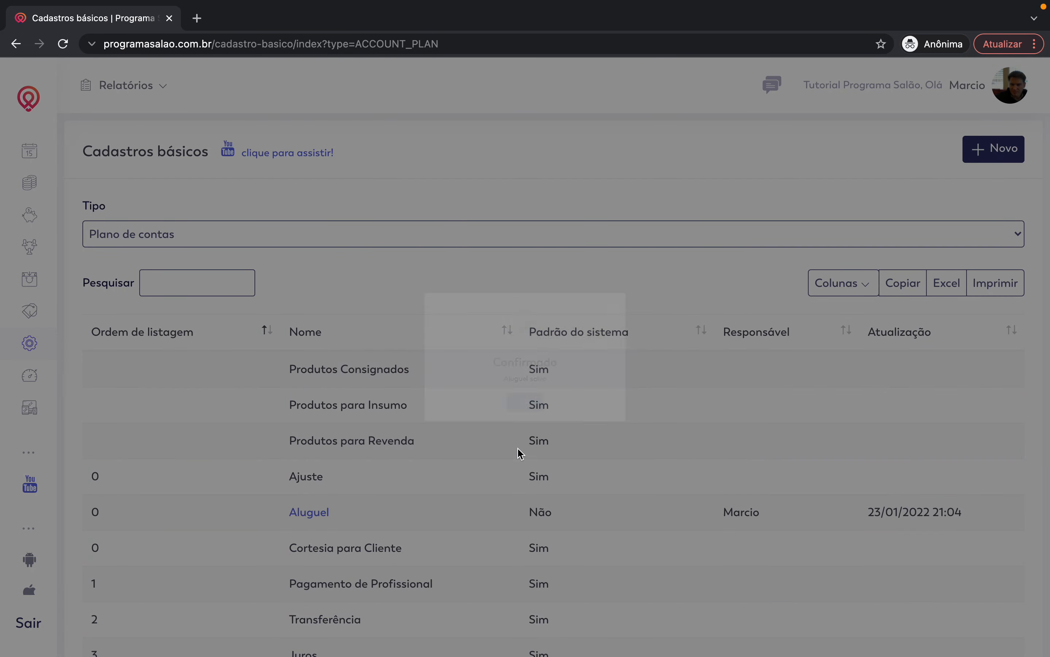
- Create and save another Plano de contas entry named Limpeza
click(1003, 160)
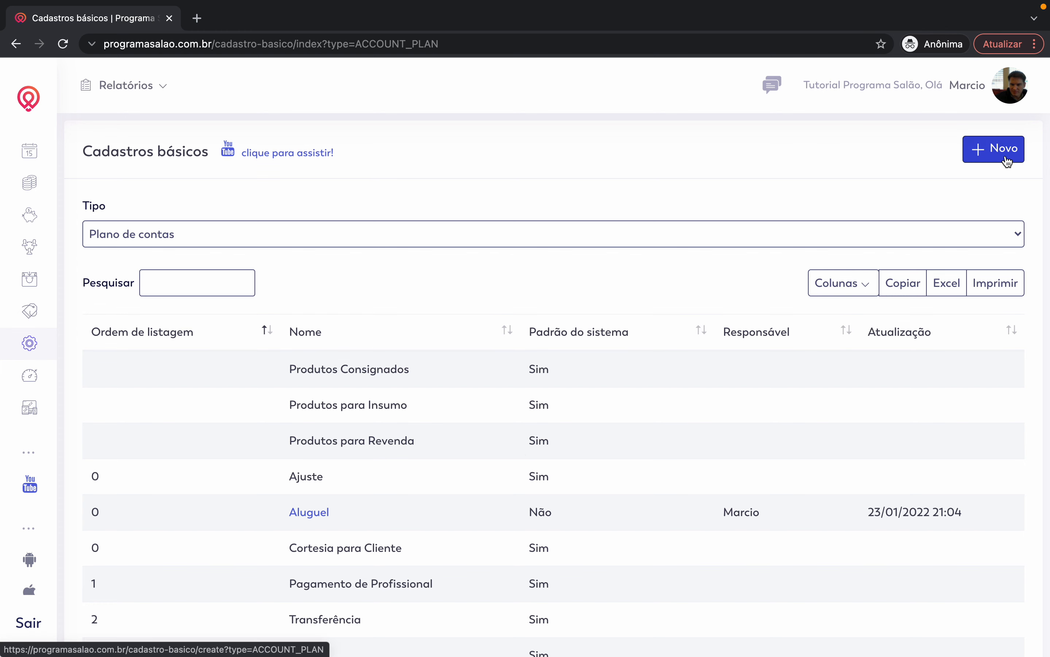
click(602, 314)
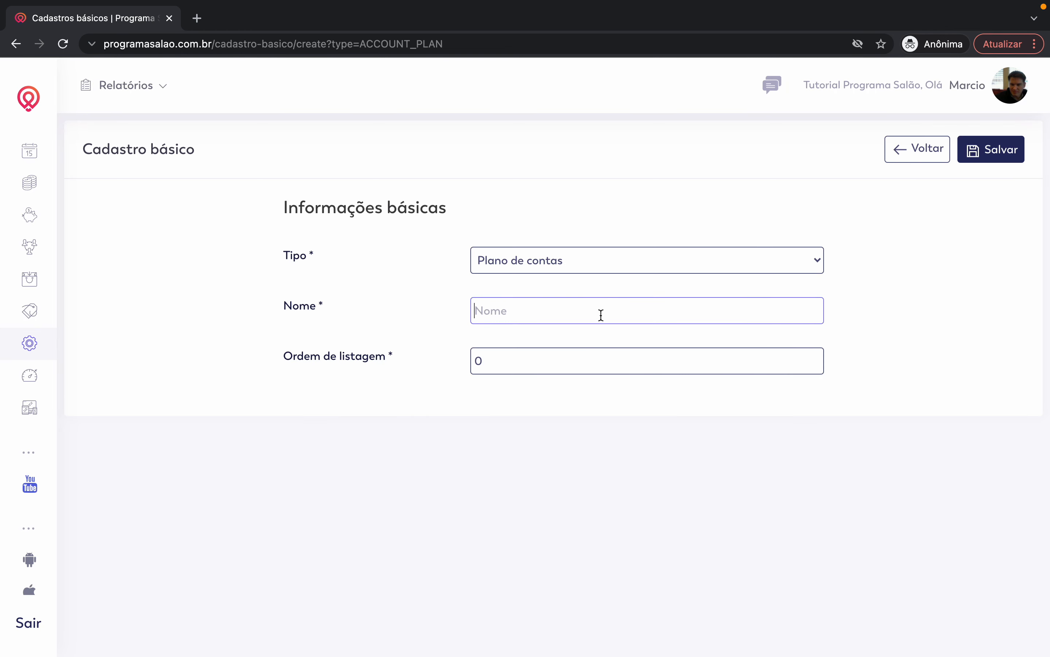
text(Limp[)
key(BackSpace)
text(eza)
click(986, 157)
click(506, 440)
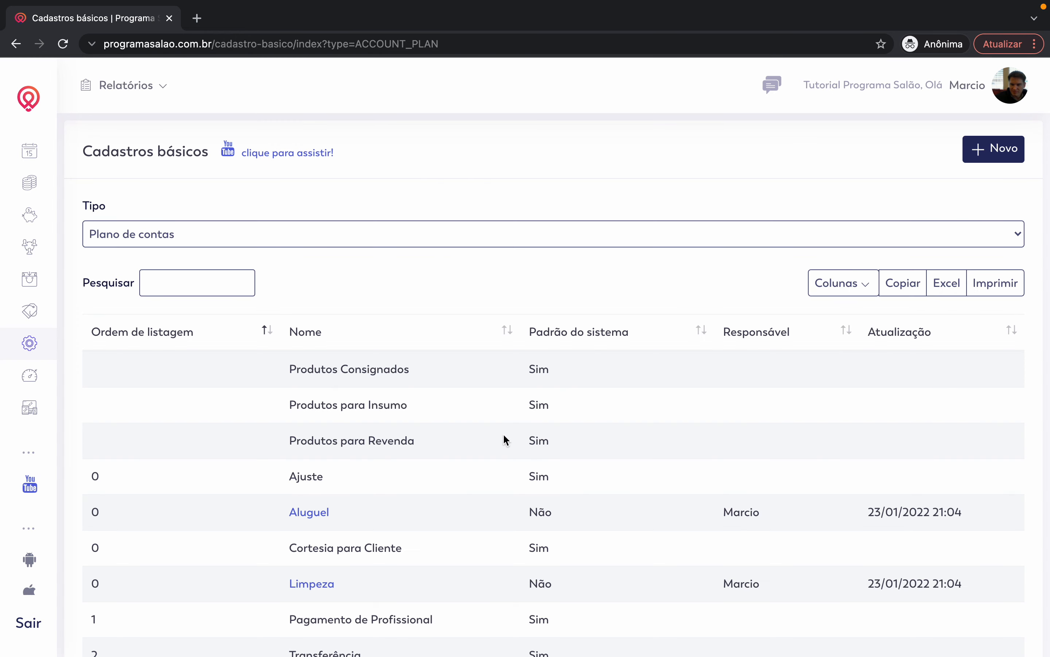
- Create and save a Plano de contas entry named Manutenção
click(1004, 161)
click(560, 308)
text(Manutenção)
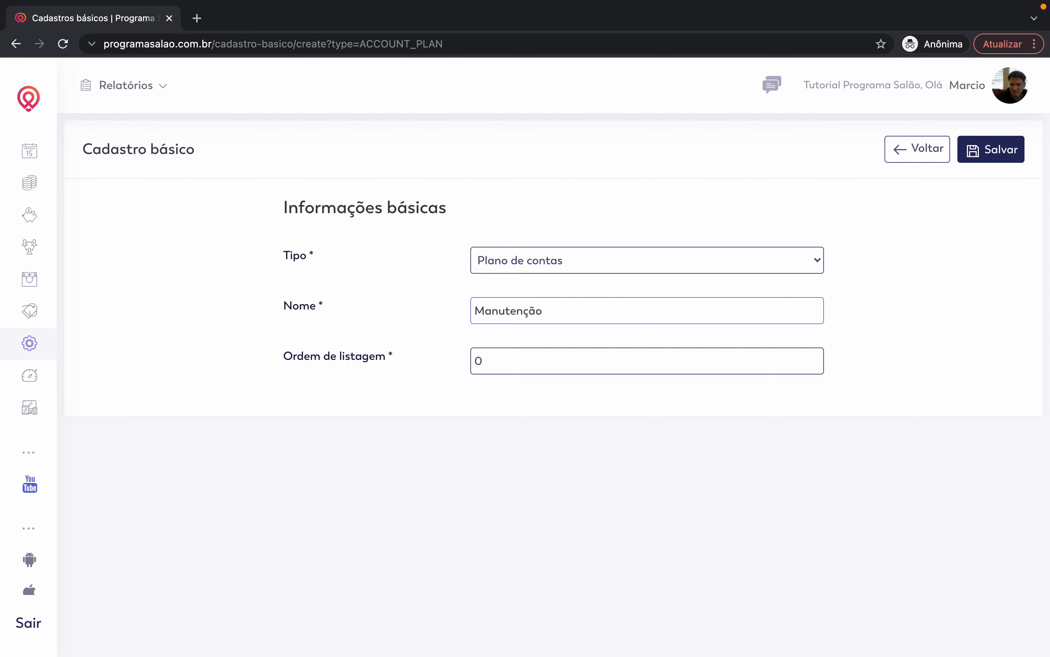
click(994, 151)
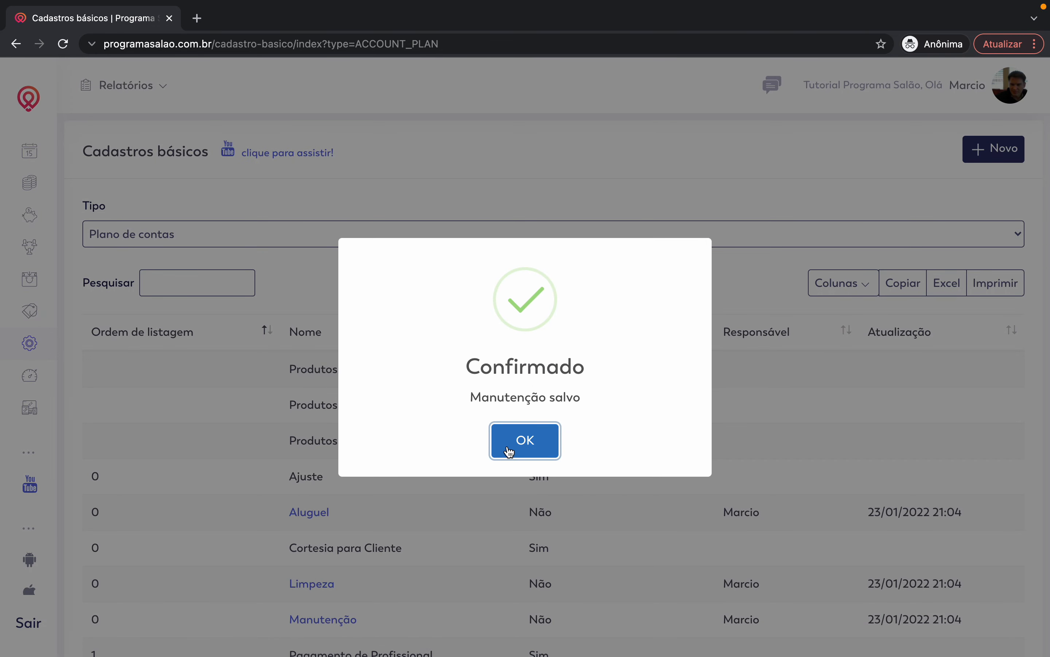
click(508, 441)
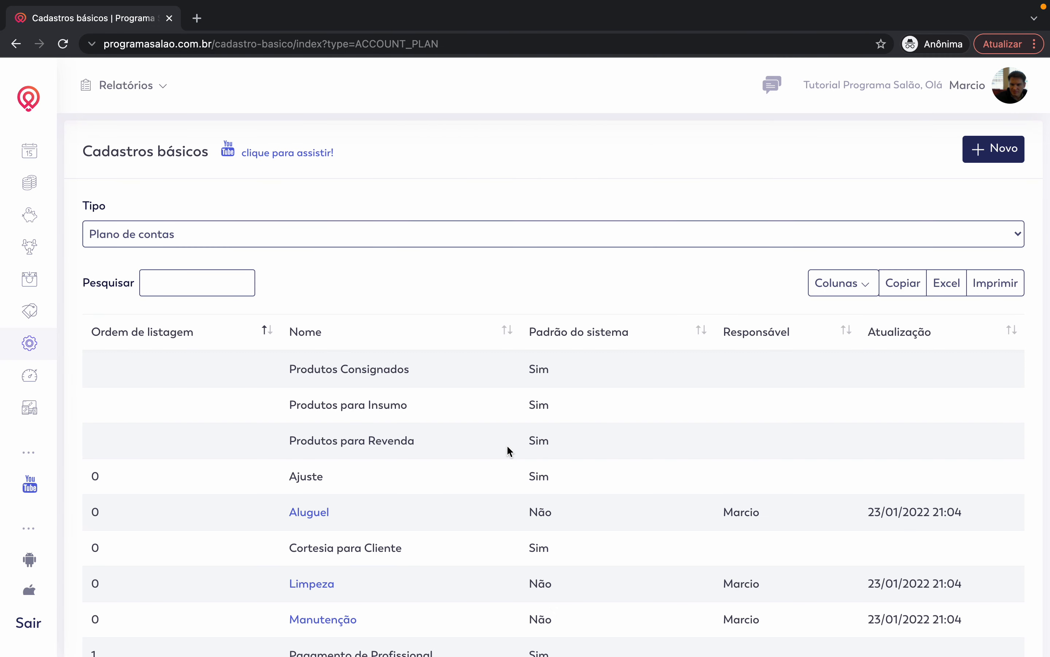
- Review the Plano de contas entries and the pages available in the Financeiro section, including Pagar e receber
scroll(508, 447, down, 3)
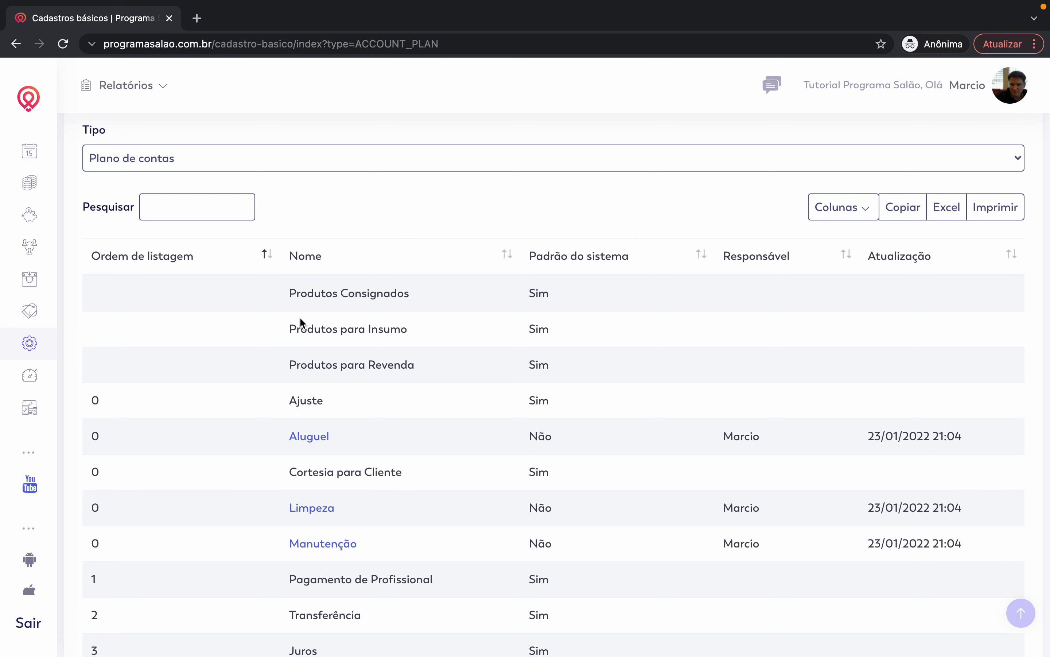
mouse_move(28, 217)
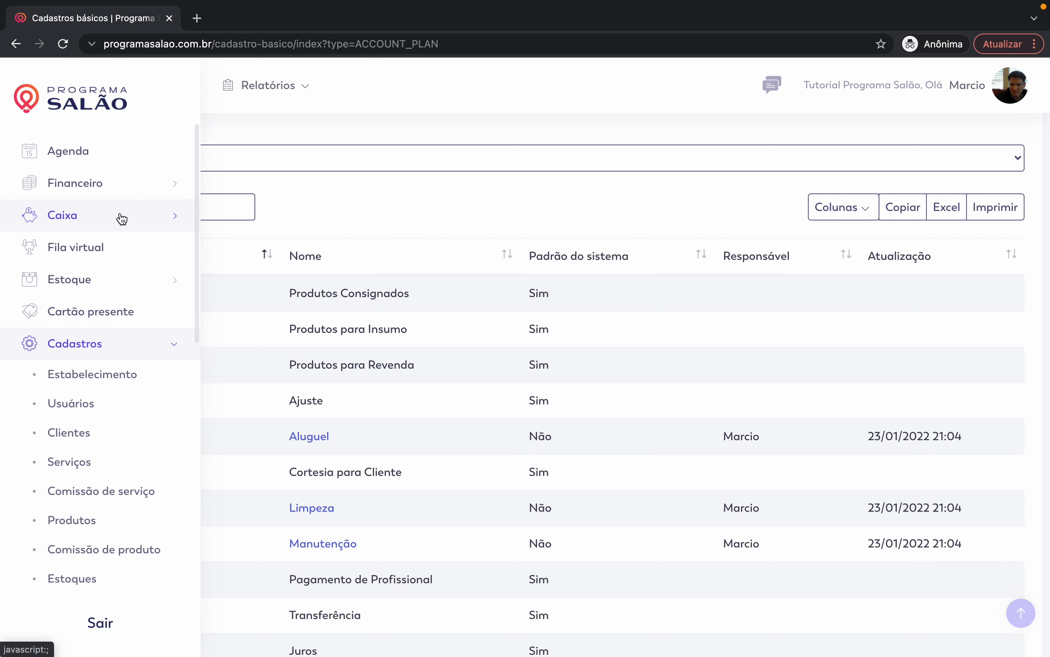
click(141, 187)
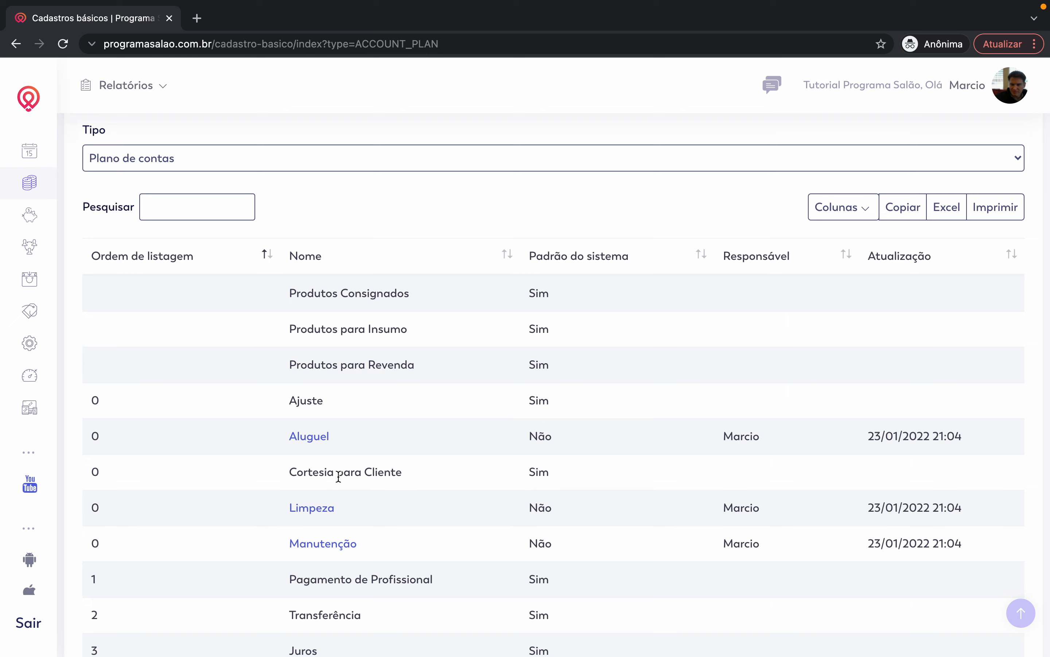
scroll(319, 454, down, 3)
mouse_move(17, 297)
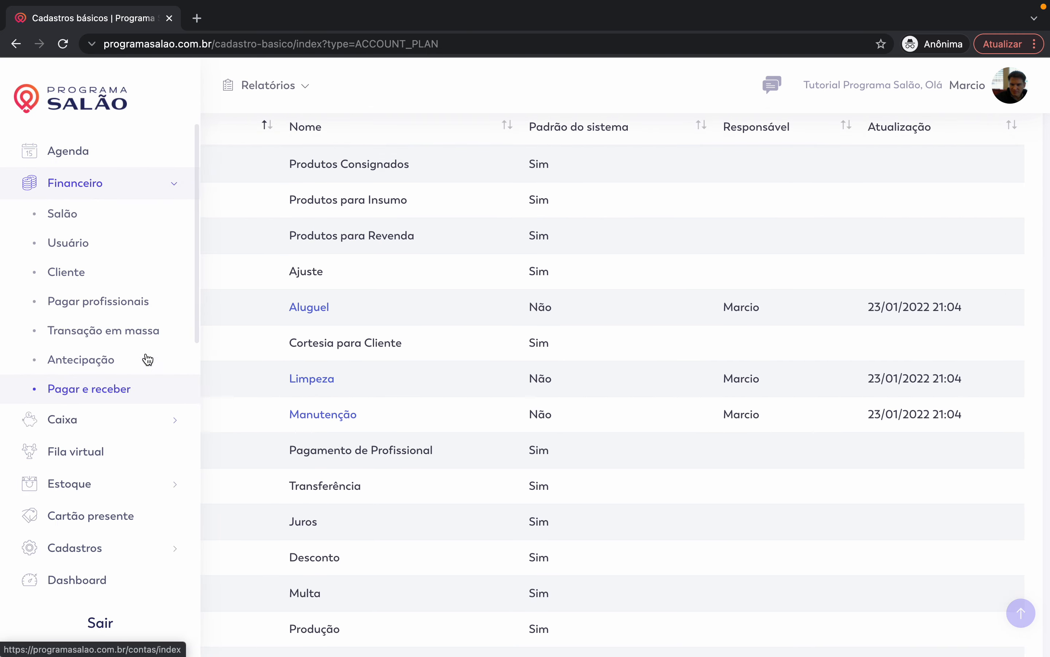
- Switch the basic records list to the Fornecedor type
scroll(429, 322, up, 5)
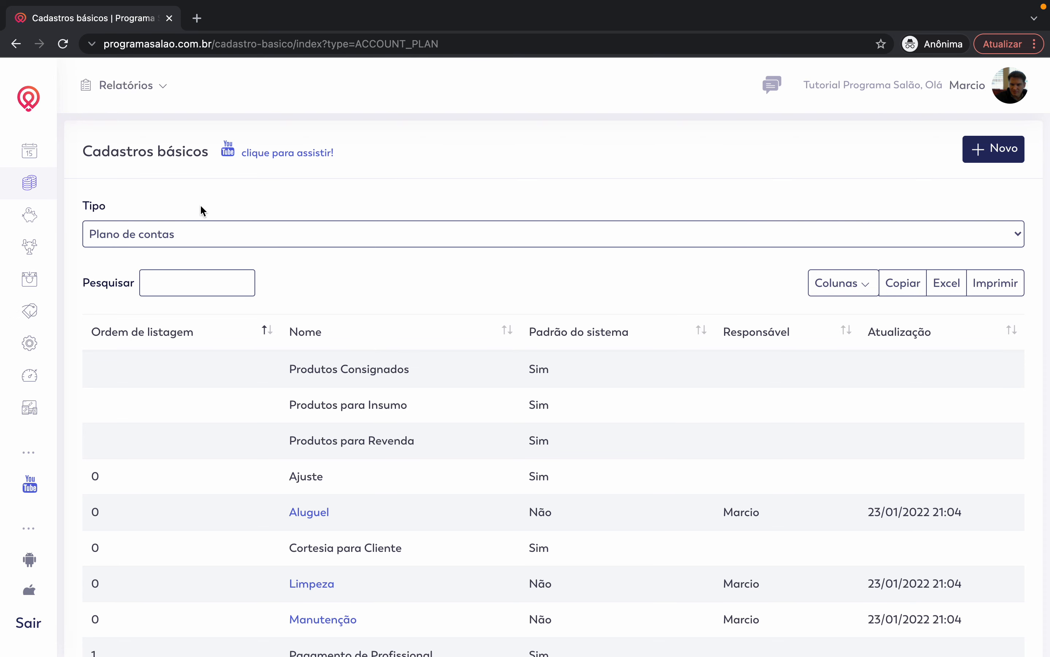
click(175, 233)
click(165, 256)
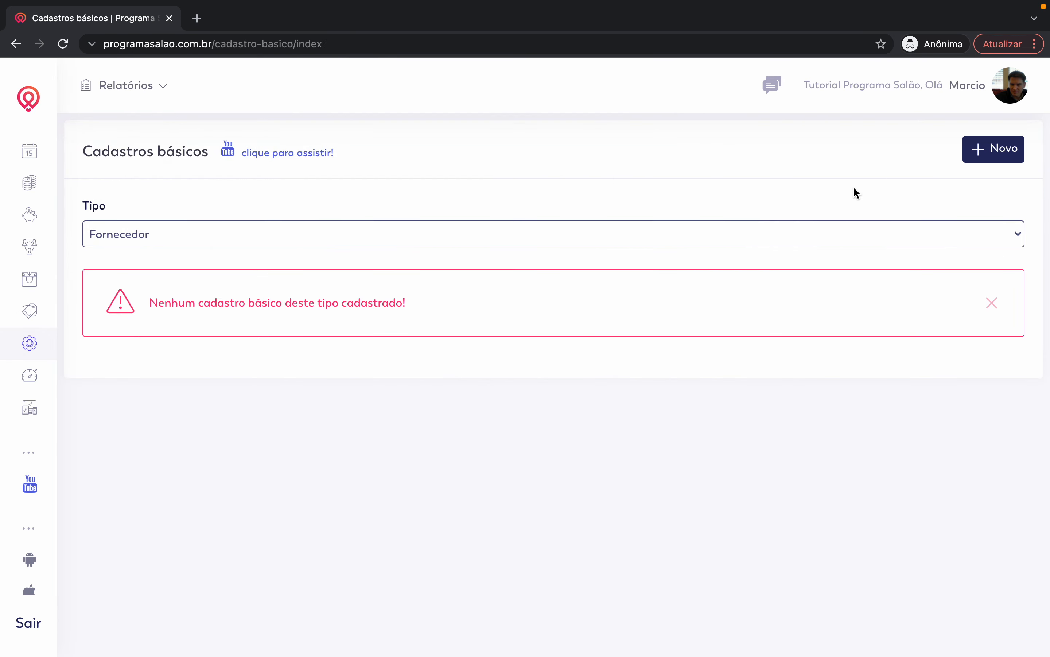
- Add a supplier named Copel, checking the advanced settings of its form, and save the record
click(988, 150)
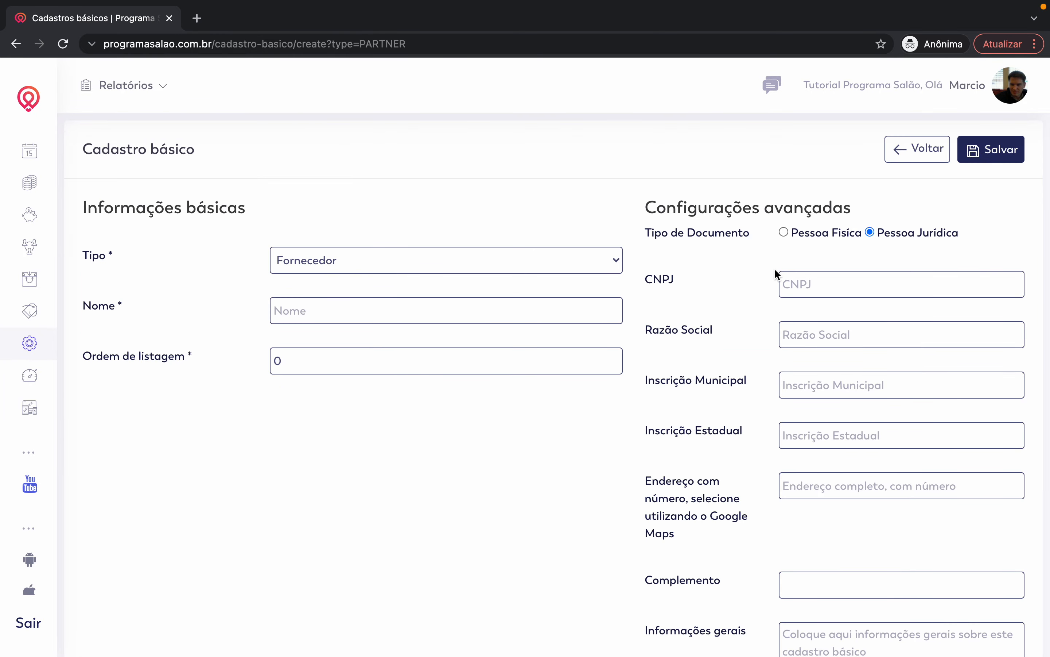
click(397, 303)
text(Copel)
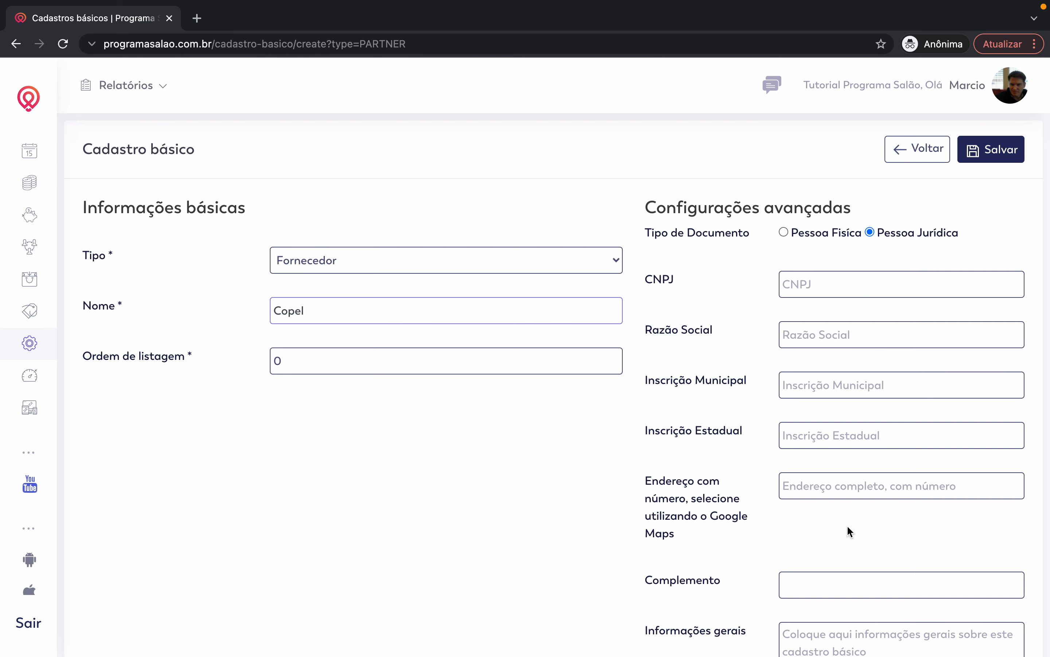
scroll(847, 525, down, 4)
scroll(848, 526, up, 4)
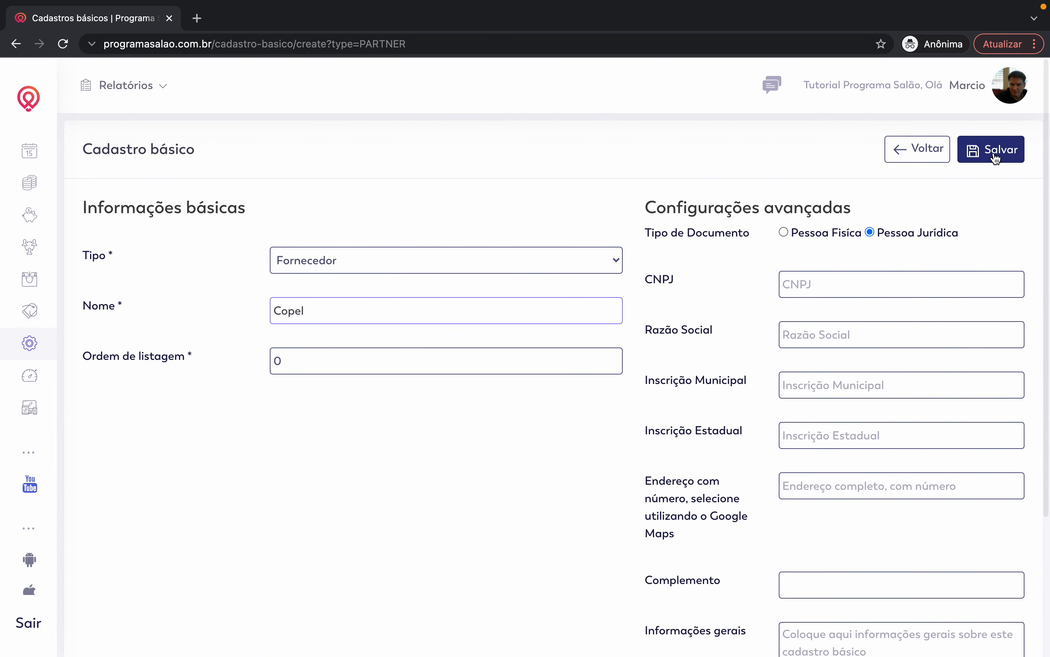
click(996, 158)
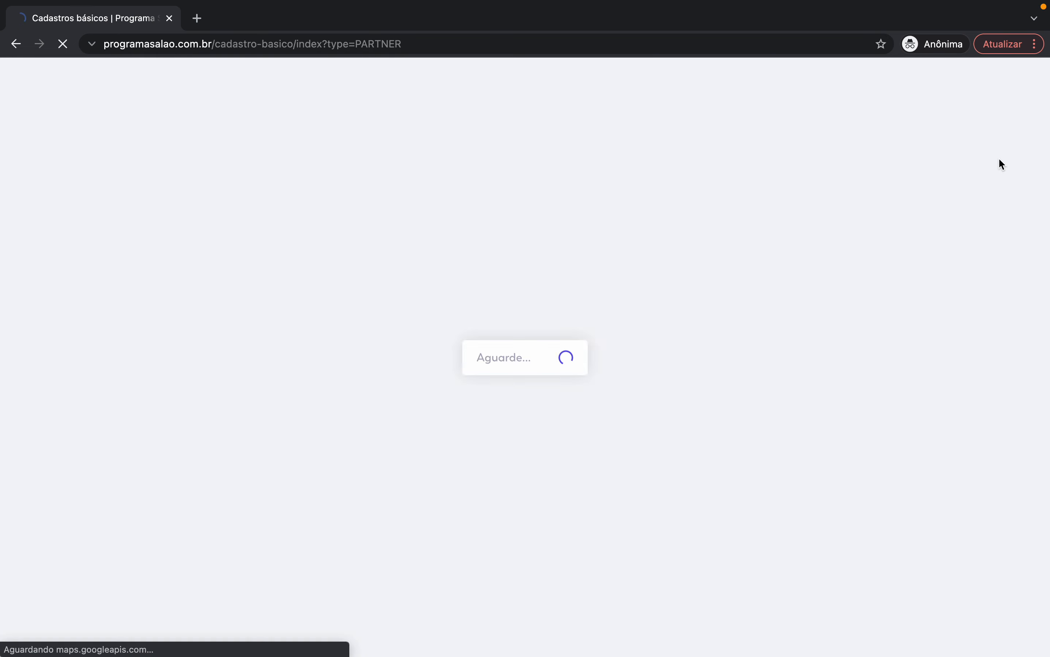
click(535, 444)
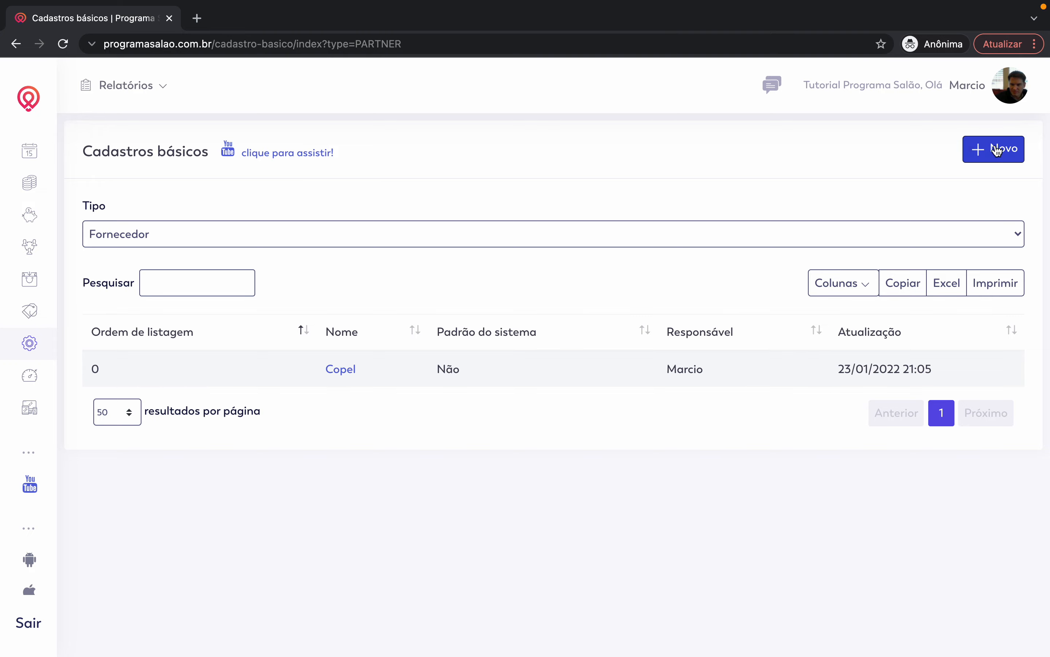
- Create and save another supplier named Programa Salão
click(999, 150)
click(400, 308)
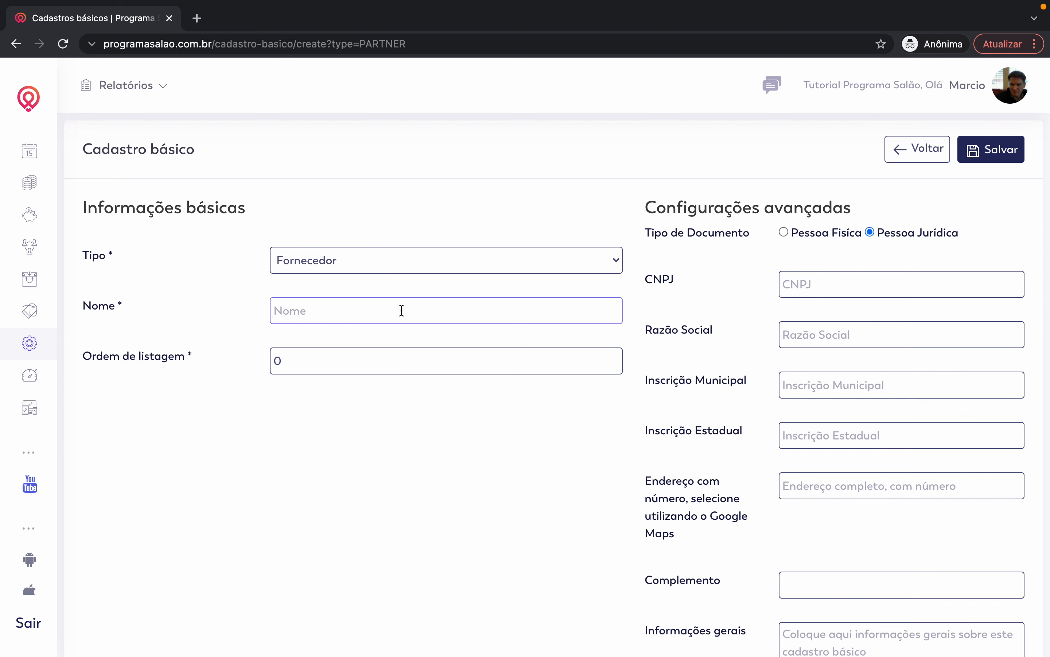
text(Programa Salão)
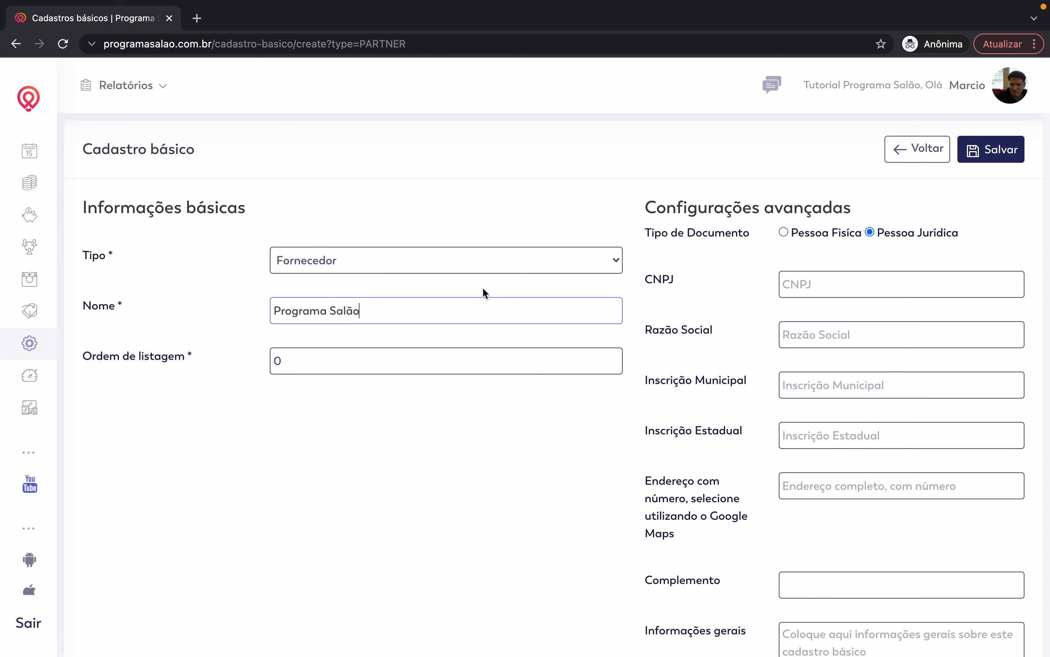
click(992, 150)
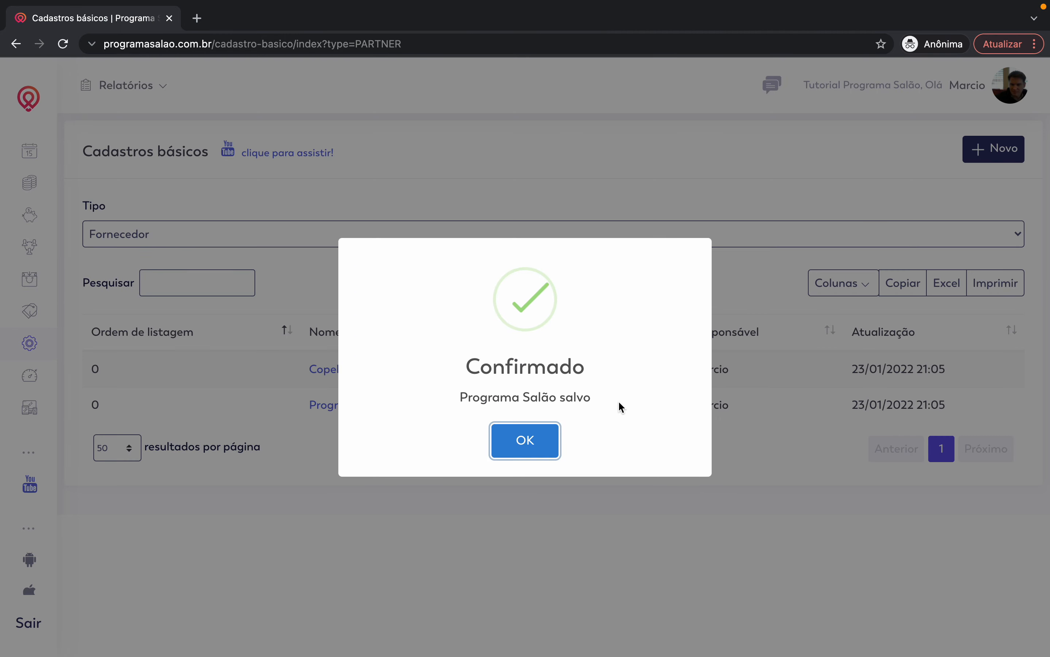
click(544, 442)
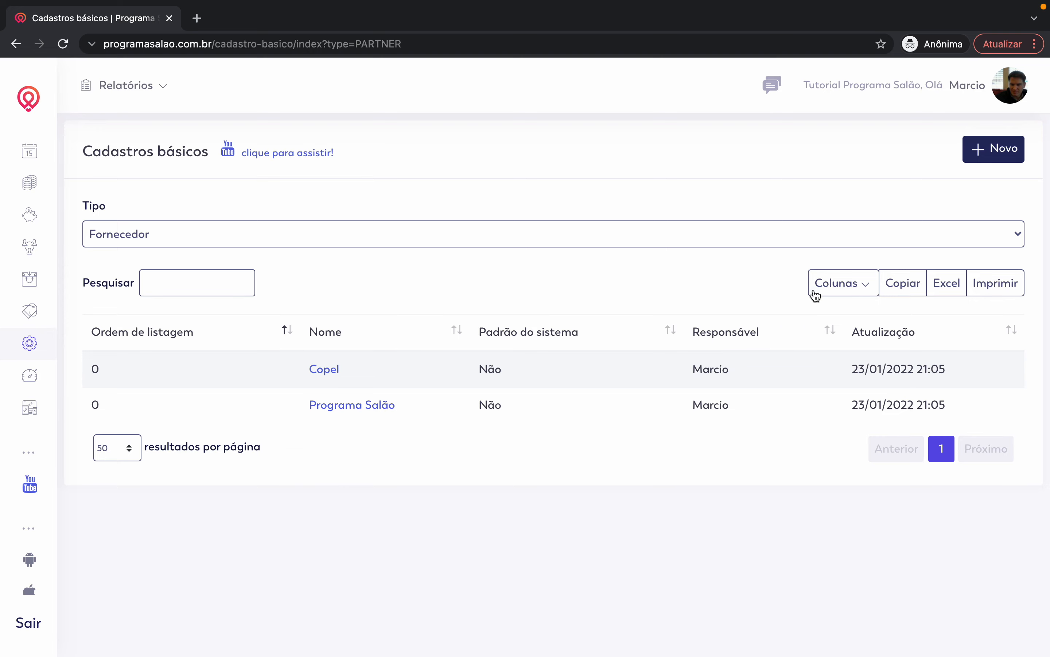
- Switch the basic records list to the Tipo de medida type
click(349, 237)
click(349, 244)
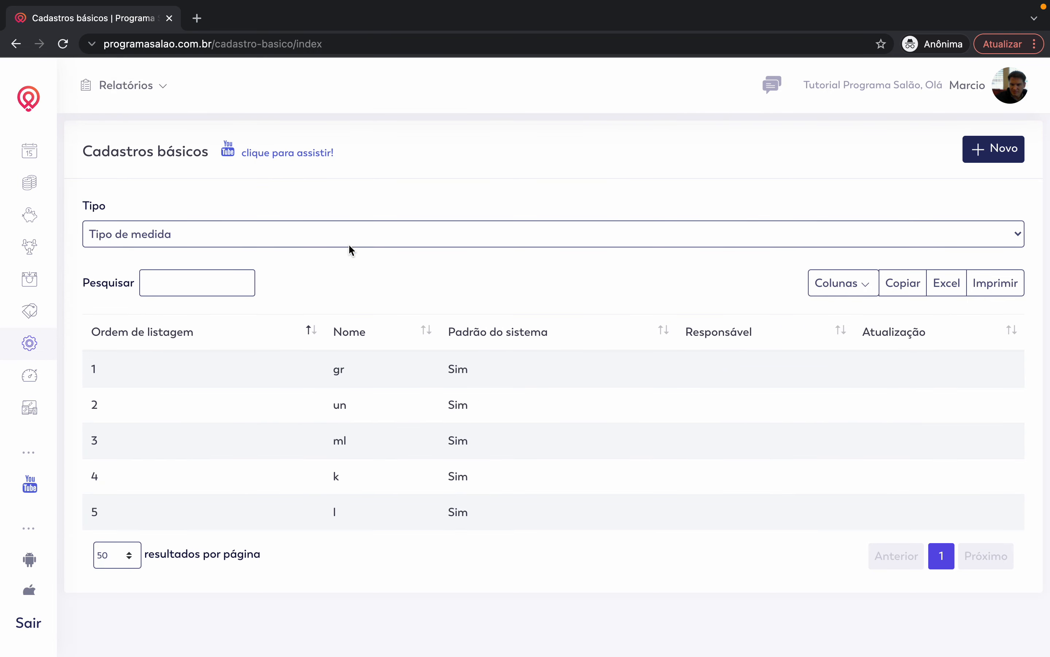